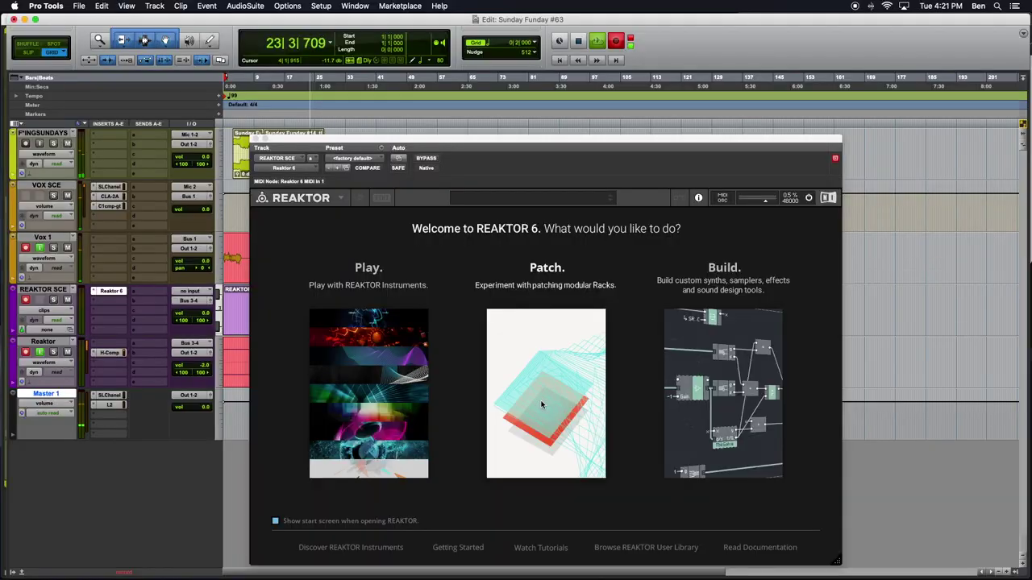
Create a new Patch rack in Reaktor, move its window up and left, and hide the library browser
{"action": "left_click", "coordinate": [542, 405]}
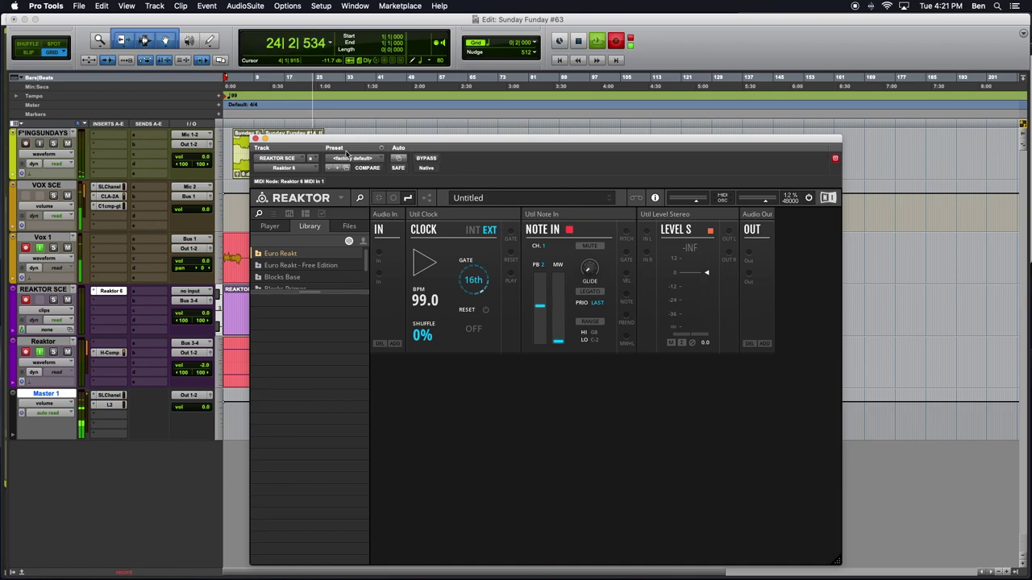
{"action": "left_click_drag", "start_coordinate": [331, 141], "coordinate": [158, 100]}
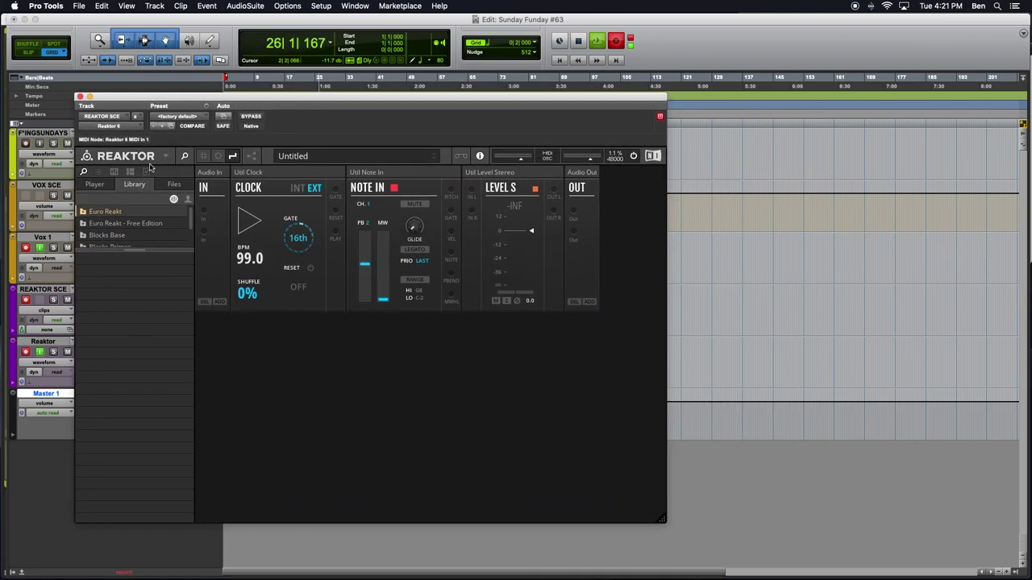
{"action": "left_click", "coordinate": [185, 156]}
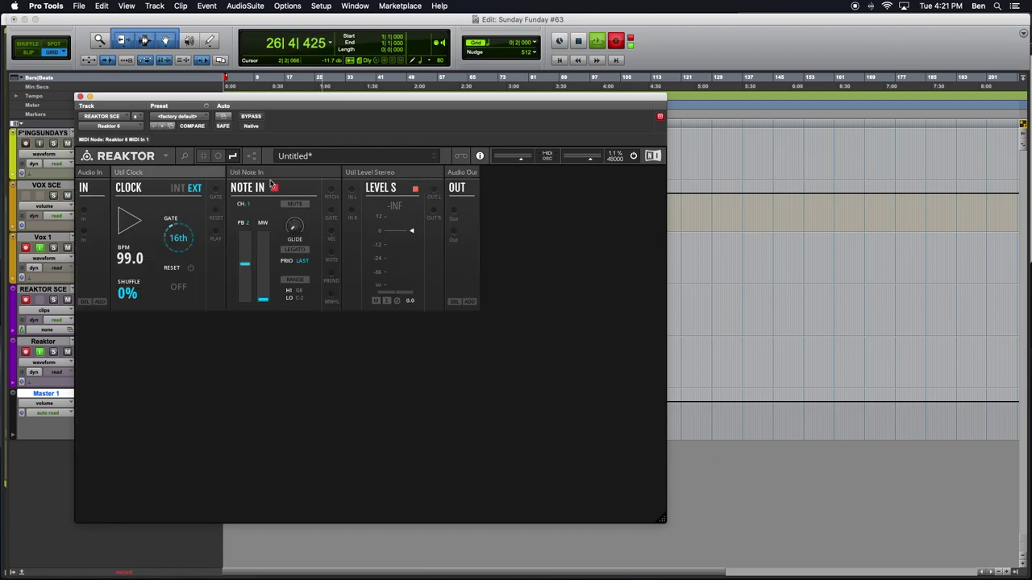
Move the Clock module to a second row and Level Stereo with Audio Out to a third, and enlarge the window
{"action": "left_click_drag", "start_coordinate": [192, 177], "coordinate": [156, 325]}
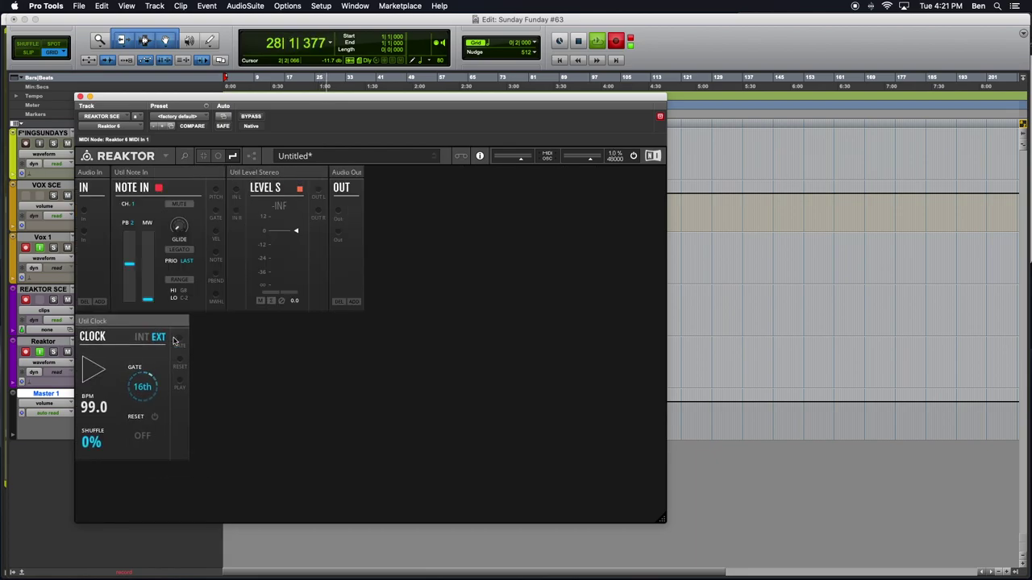
{"action": "left_click", "coordinate": [279, 173]}
{"action": "left_click_drag", "start_coordinate": [279, 172], "coordinate": [178, 463]}
{"action": "left_click_drag", "start_coordinate": [663, 521], "coordinate": [782, 577]}
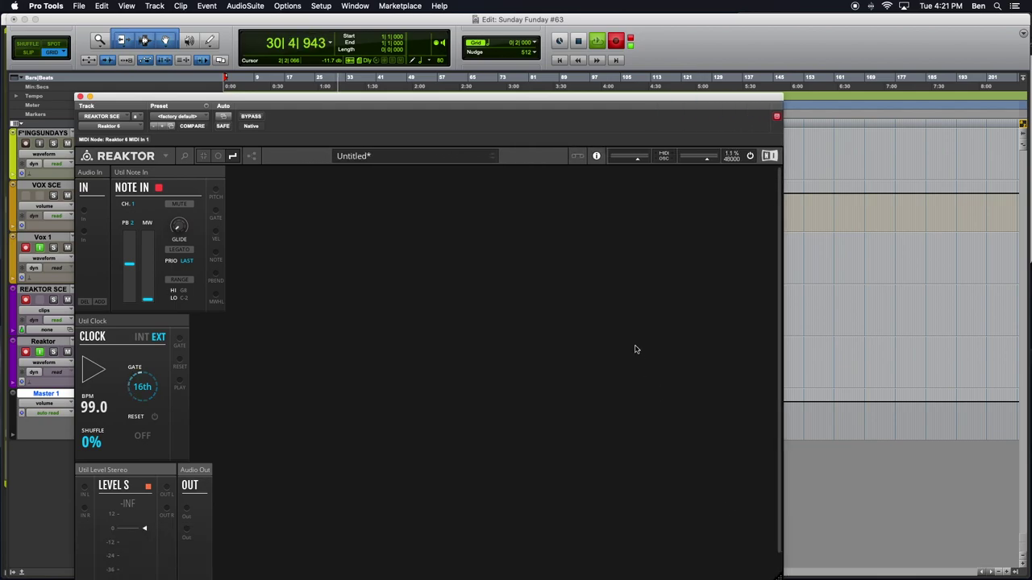
{"action": "left_click_drag", "start_coordinate": [538, 99], "coordinate": [539, 73]}
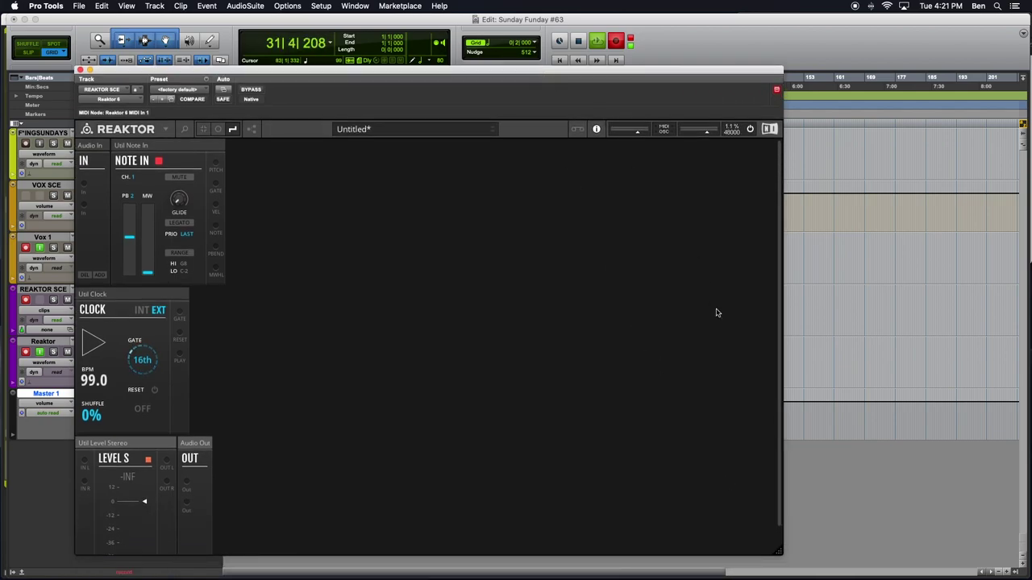
{"action": "left_click_drag", "start_coordinate": [777, 554], "coordinate": [913, 577]}
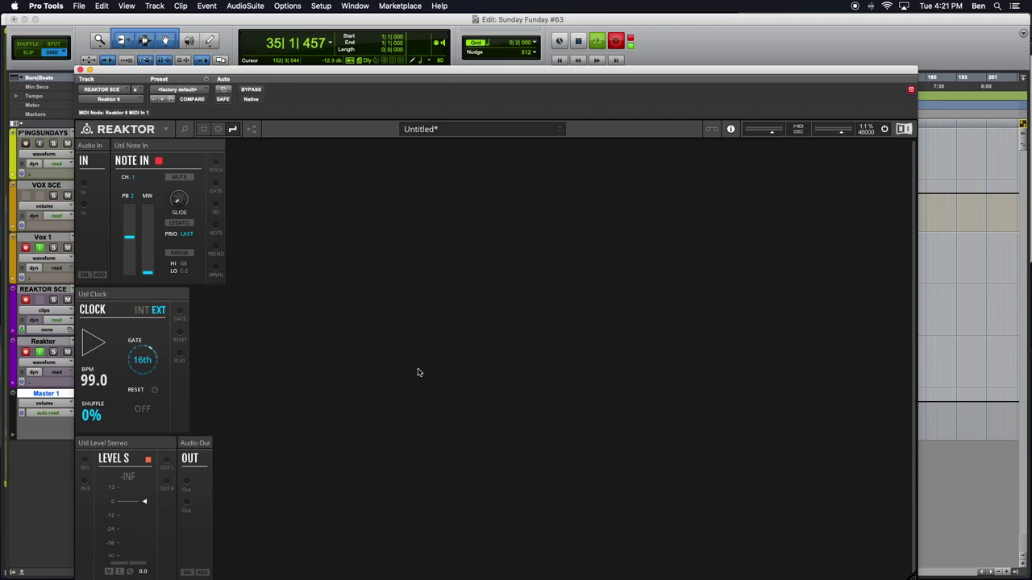
Add the Toy Box Free Pack OSC-Oscillator and place it in the top row beside Note In
{"action": "double_click", "coordinate": [418, 372]}
{"action": "type", "text": "Free Pack"}
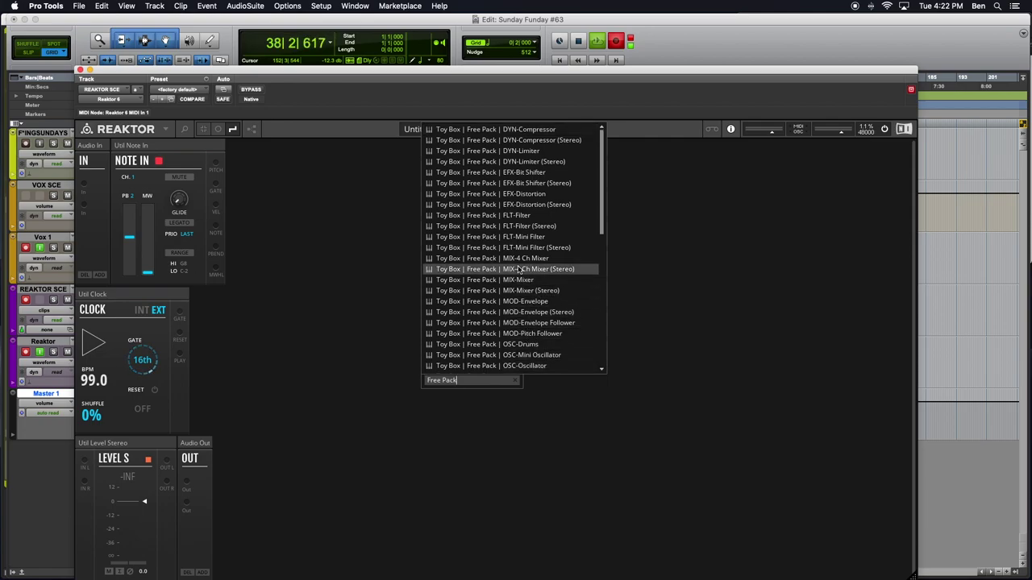
{"action": "scroll", "coordinate": [519, 270], "scroll_direction": "down", "scroll_amount": 5}
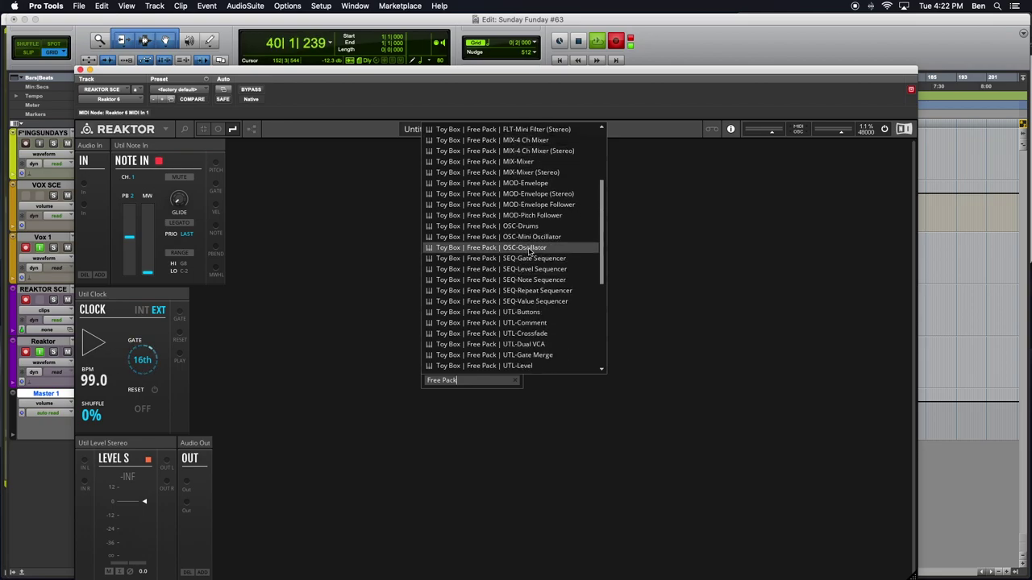
{"action": "left_click", "coordinate": [491, 248]}
{"action": "left_click_drag", "start_coordinate": [287, 298], "coordinate": [363, 163]}
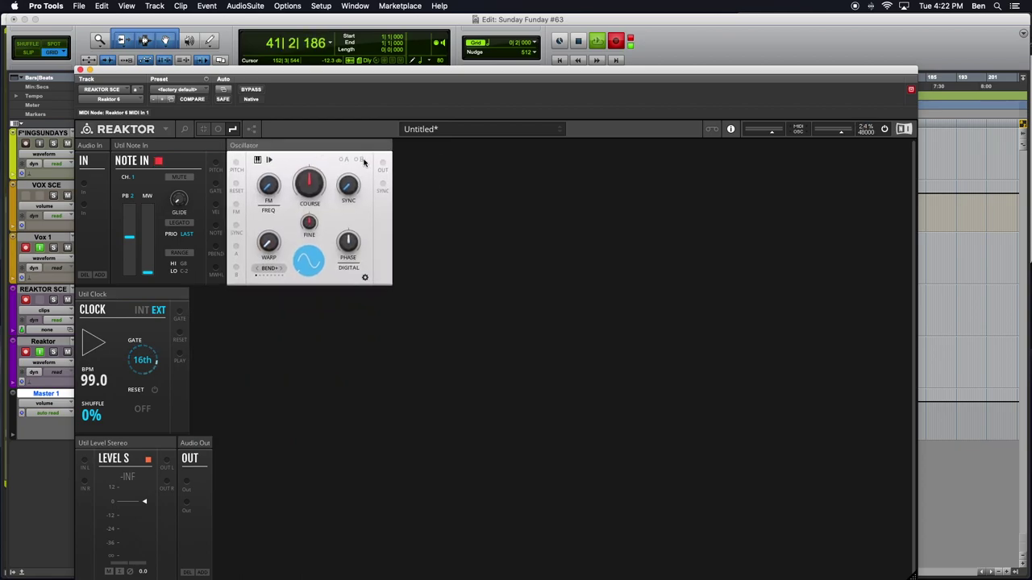
Add the Toy Box Free Pack FLT-Filter to the top row after the Oscillator
{"action": "double_click", "coordinate": [524, 239]}
{"action": "type", "text": "Free Pack FLT"}
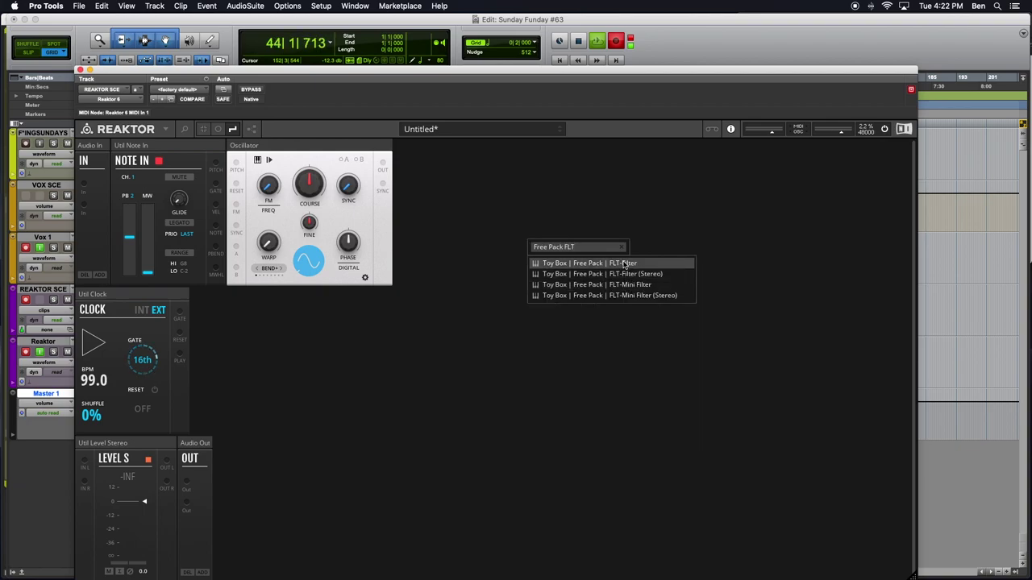
{"action": "left_click", "coordinate": [625, 265]}
Connect the Oscillator's OUT to the Filter's audio input and colour the wire purple
{"action": "left_click_drag", "start_coordinate": [383, 164], "coordinate": [403, 169]}
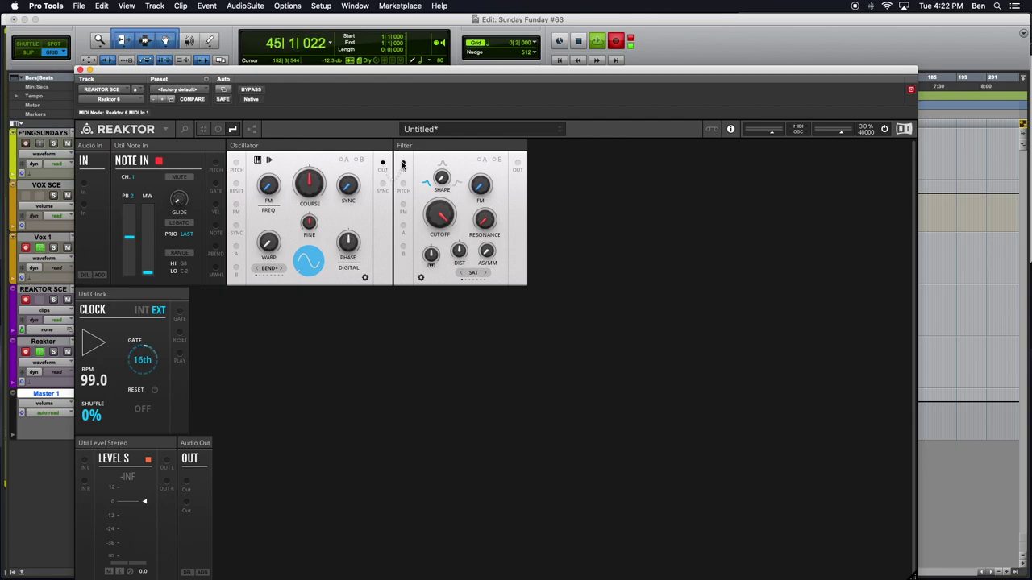
{"action": "right_click", "coordinate": [403, 164]}
{"action": "mouse_move", "coordinate": [413, 163]}
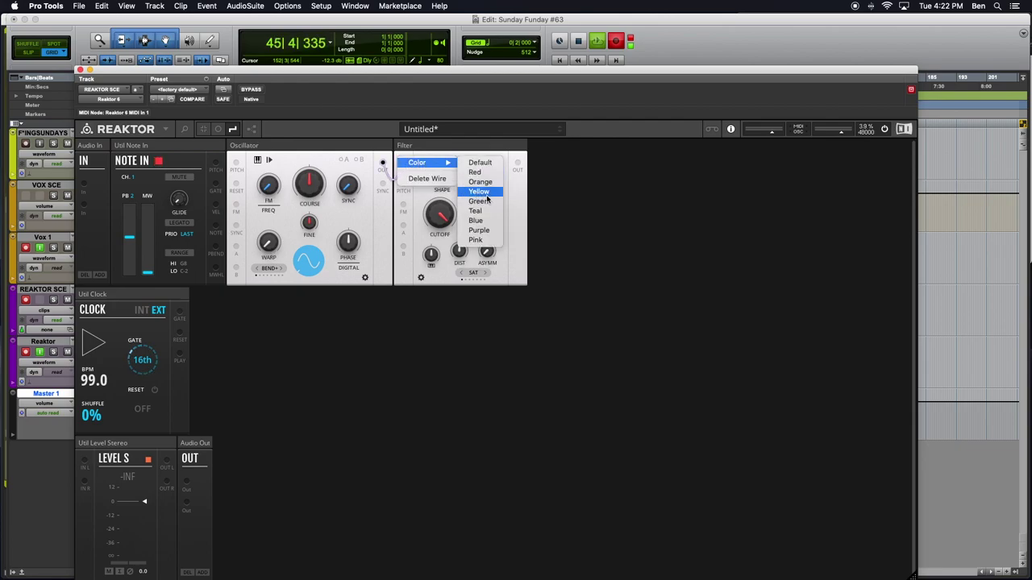
{"action": "left_click", "coordinate": [481, 231]}
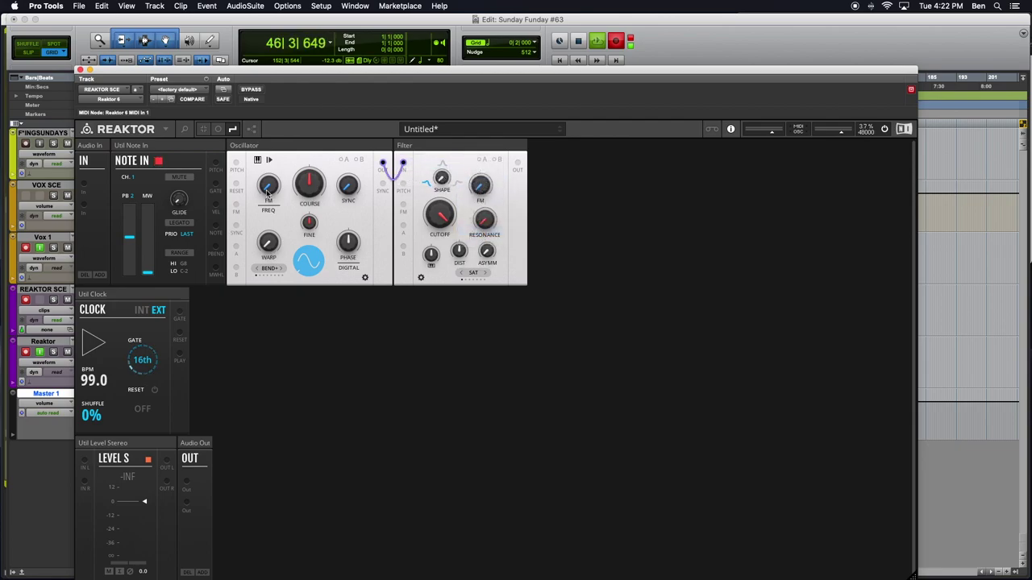
Connect Note In's PITCH output to the Oscillator's PITCH input and colour the wire red
{"action": "left_click_drag", "start_coordinate": [210, 167], "coordinate": [236, 170]}
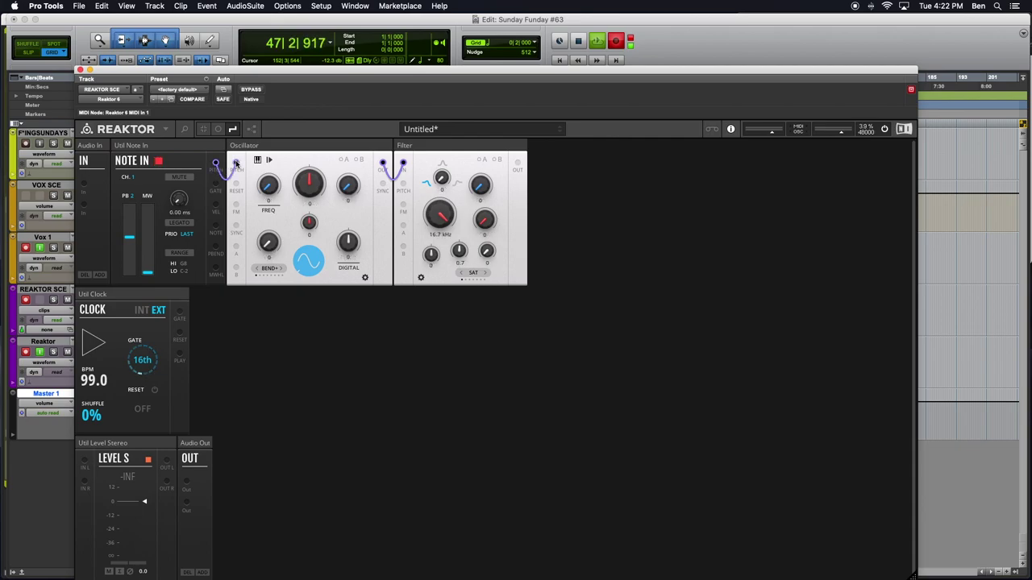
{"action": "right_click", "coordinate": [242, 164]}
{"action": "mouse_move", "coordinate": [258, 162]}
{"action": "left_click", "coordinate": [347, 170]}
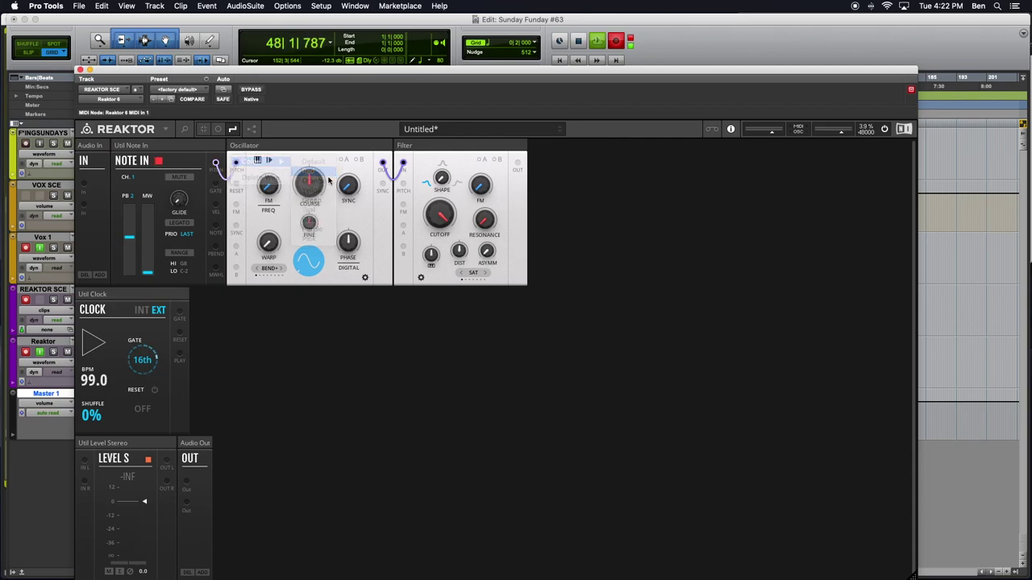
Find the Toy Box Free Pack UTL-Dual VCA and add it to the rack beside the Clock
{"action": "double_click", "coordinate": [389, 357]}
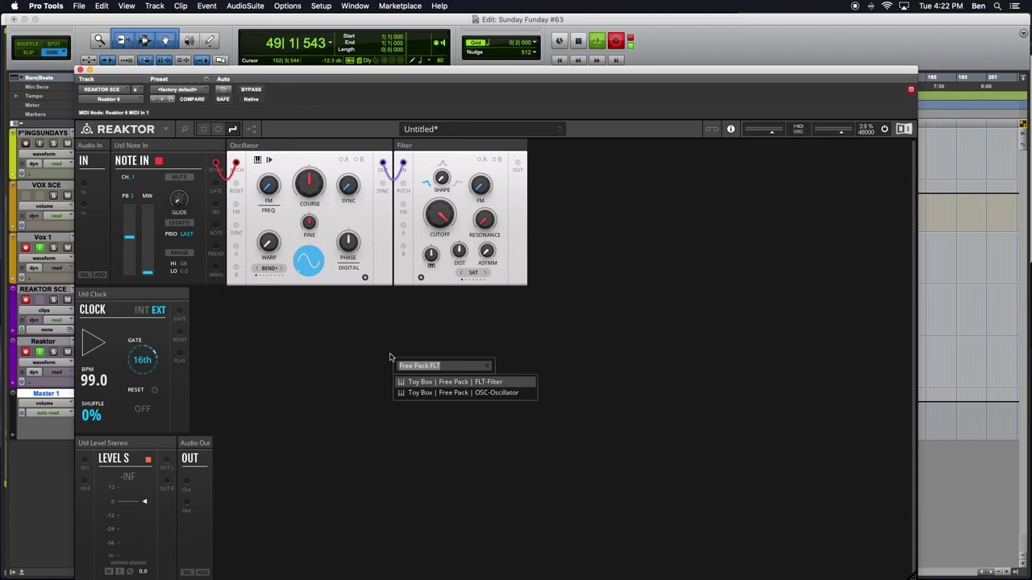
{"action": "key", "text": "BackSpace"}
{"action": "type", "text": "Free Pack"}
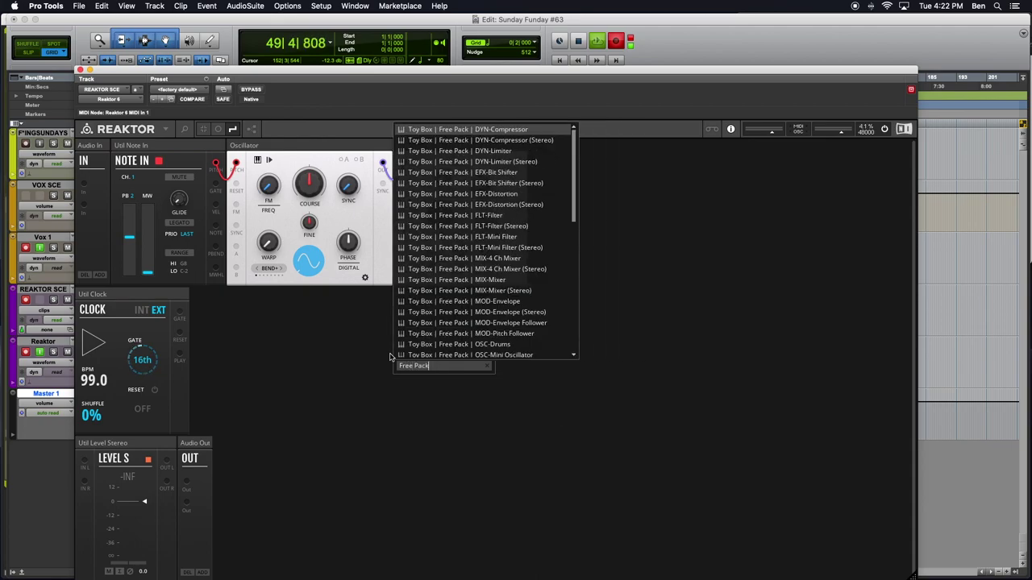
{"action": "type", "text": " VCS"}
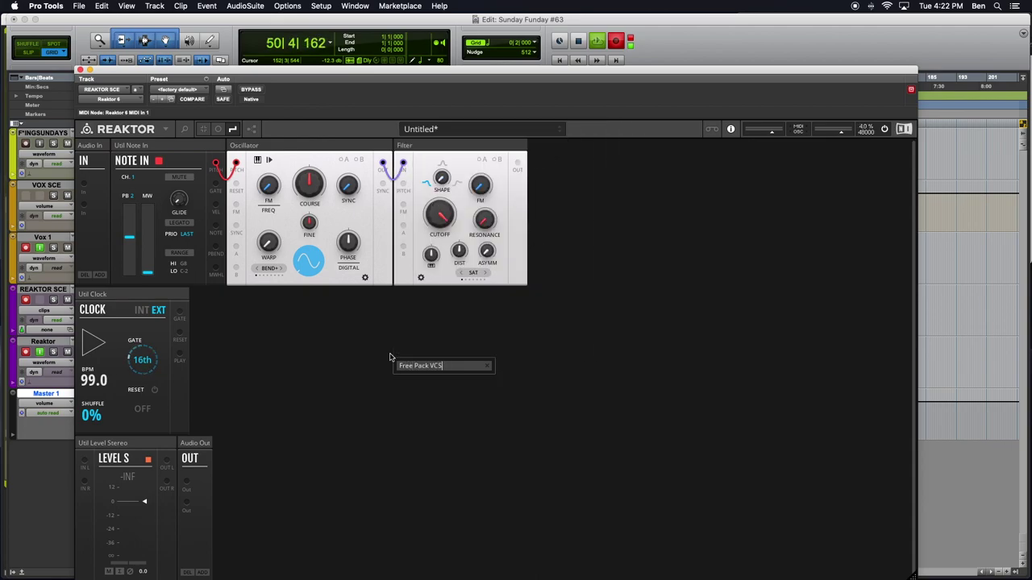
{"action": "key", "text": "BackSpace"}
{"action": "type", "text": "A"}
{"action": "left_click", "coordinate": [497, 383]}
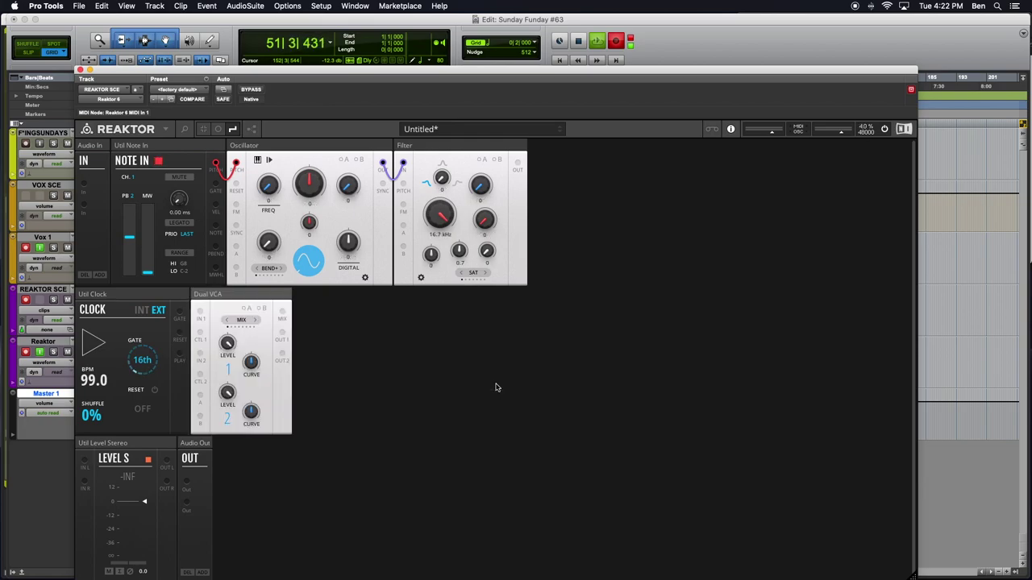
Add the Free Pack MOD-Envelope at the start of the third row and move the Dual VCA between it and Level Stereo
{"action": "double_click", "coordinate": [496, 388]}
{"action": "key", "text": "BackSpace"}
{"action": "key", "text": "BackSpace"}
{"action": "key", "text": "BackSpace"}
{"action": "key", "text": "BackSpace"}
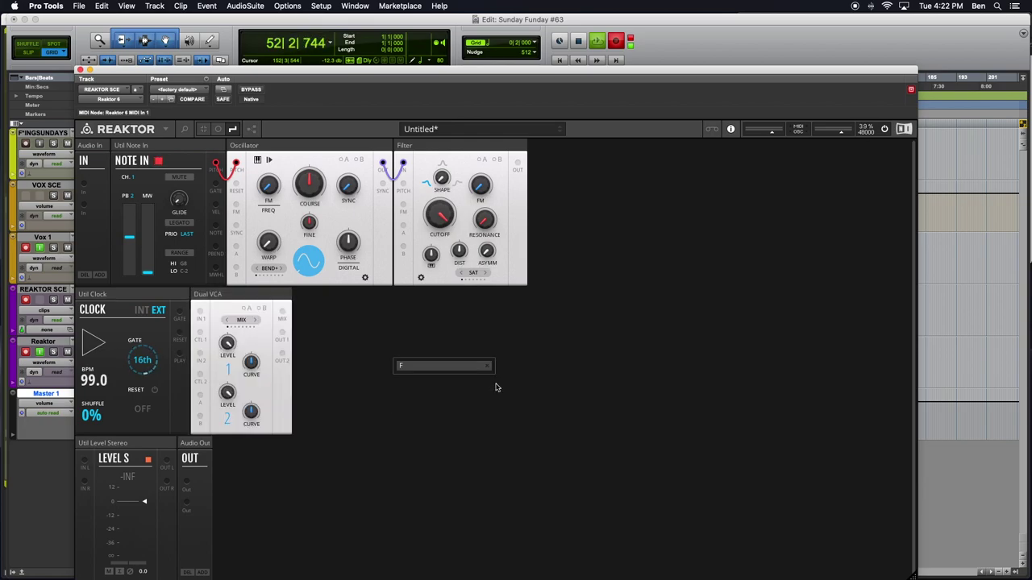
{"action": "type", "text": "En"}
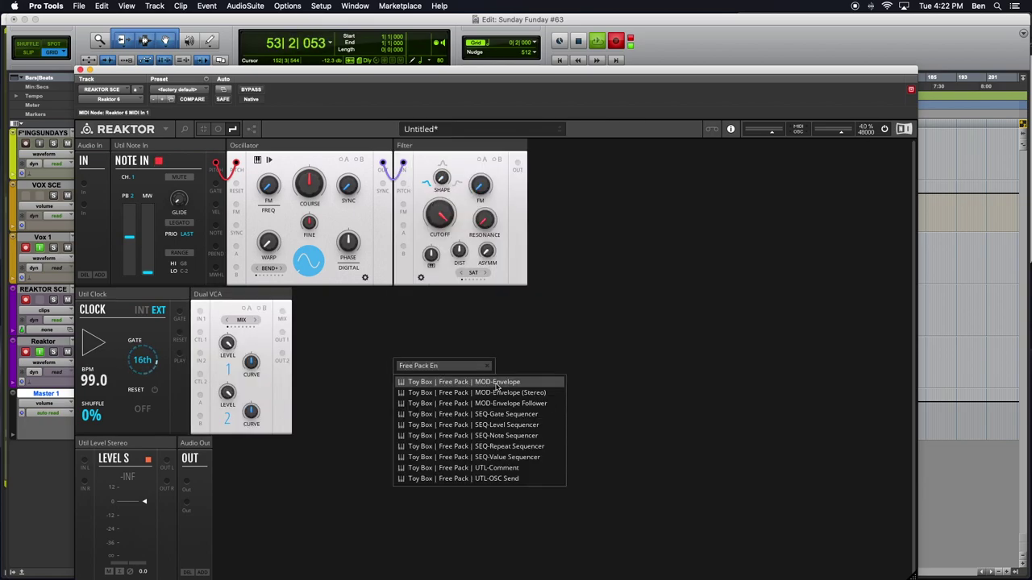
{"action": "type", "text": "v"}
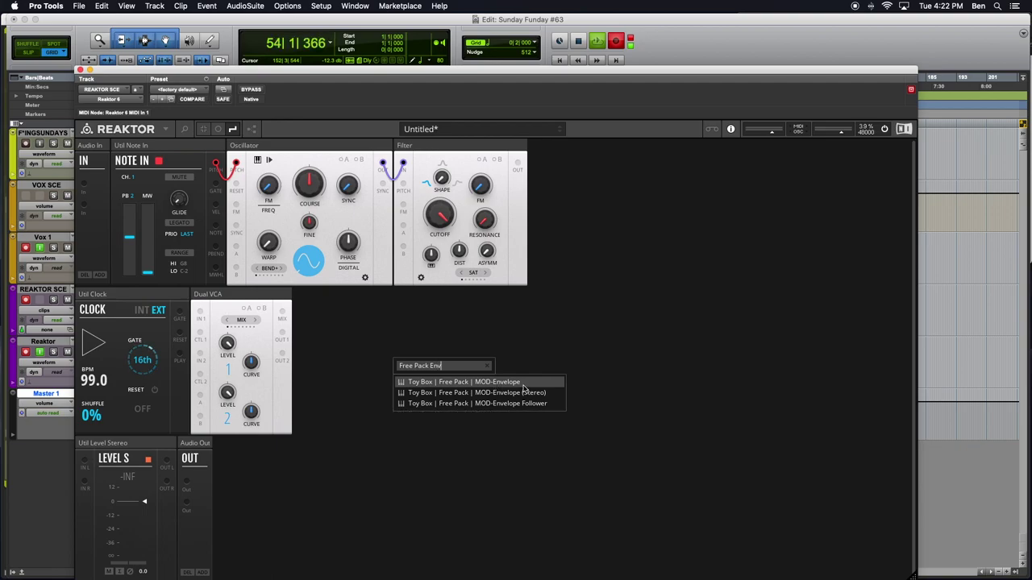
{"action": "left_click", "coordinate": [522, 387]}
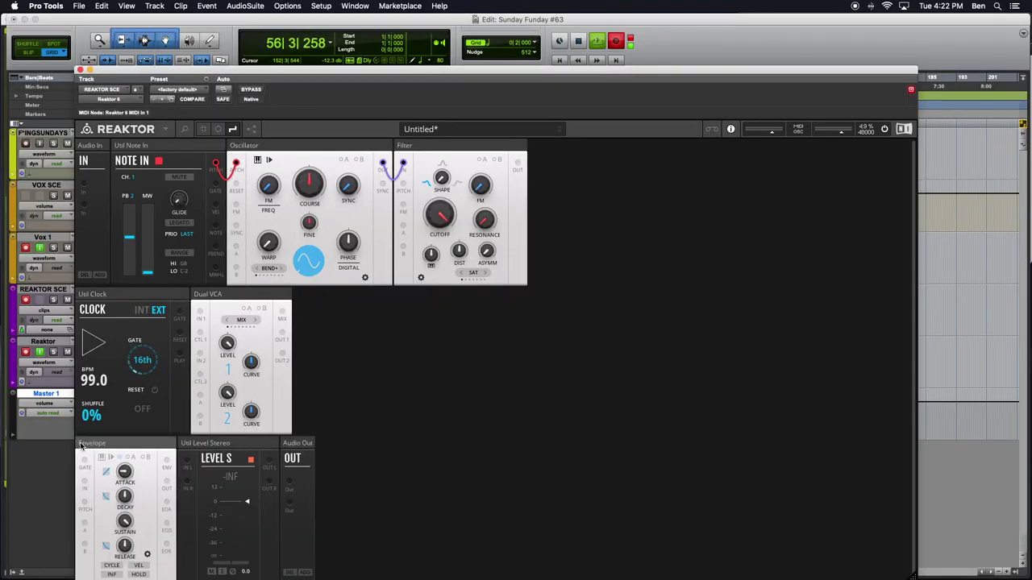
{"action": "left_click_drag", "start_coordinate": [216, 297], "coordinate": [180, 442]}
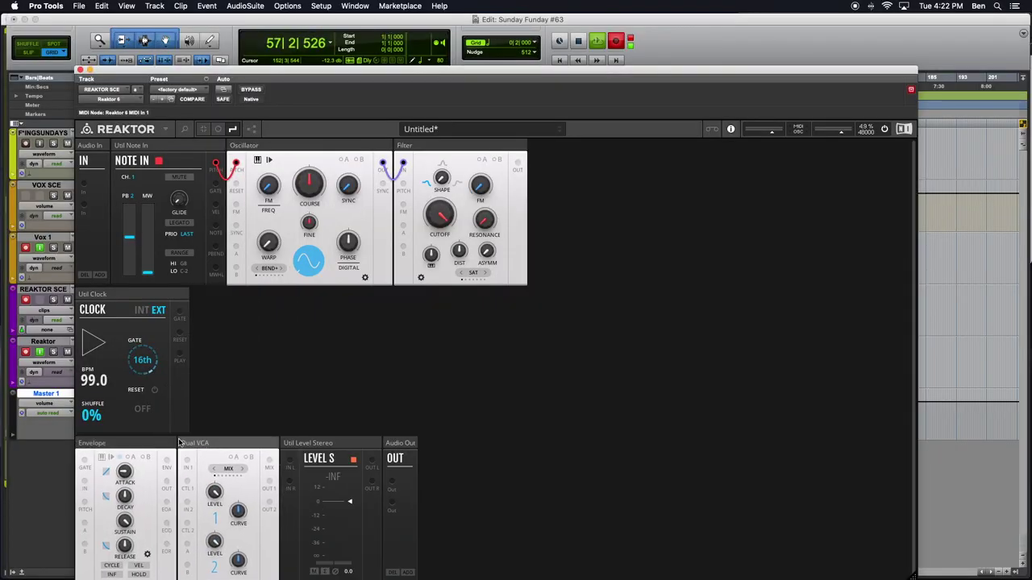
Connect the Envelope's ENV output to the Dual VCA's A modulation input and colour the wire blue
{"action": "left_click", "coordinate": [230, 470]}
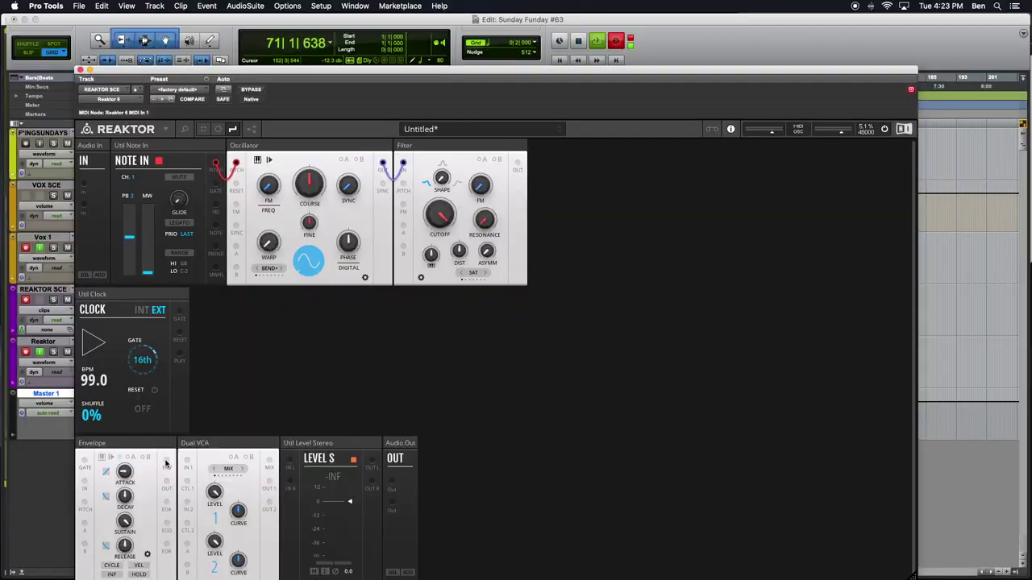
{"action": "left_click", "coordinate": [186, 545]}
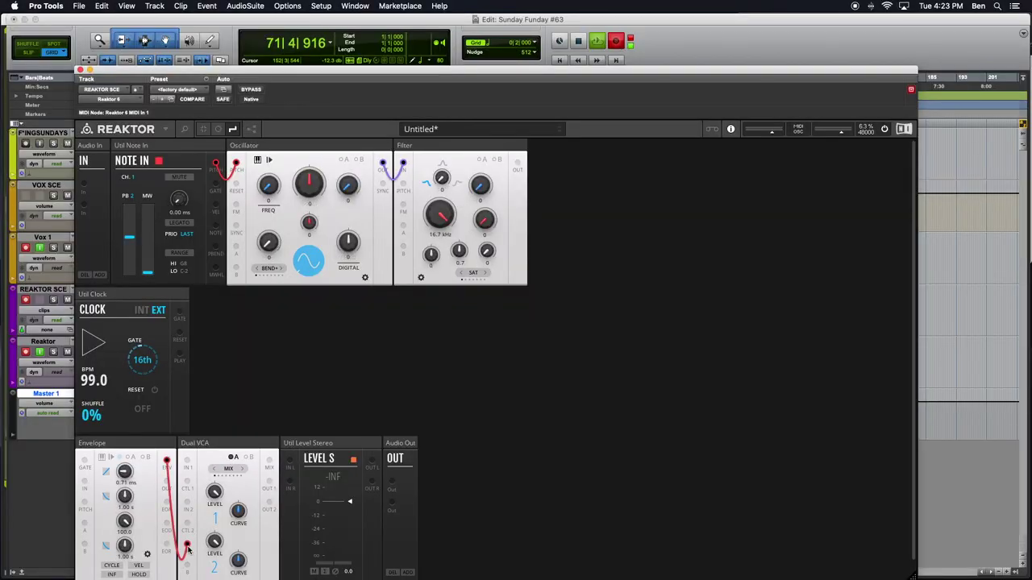
{"action": "right_click", "coordinate": [186, 545]}
{"action": "mouse_move", "coordinate": [205, 547]}
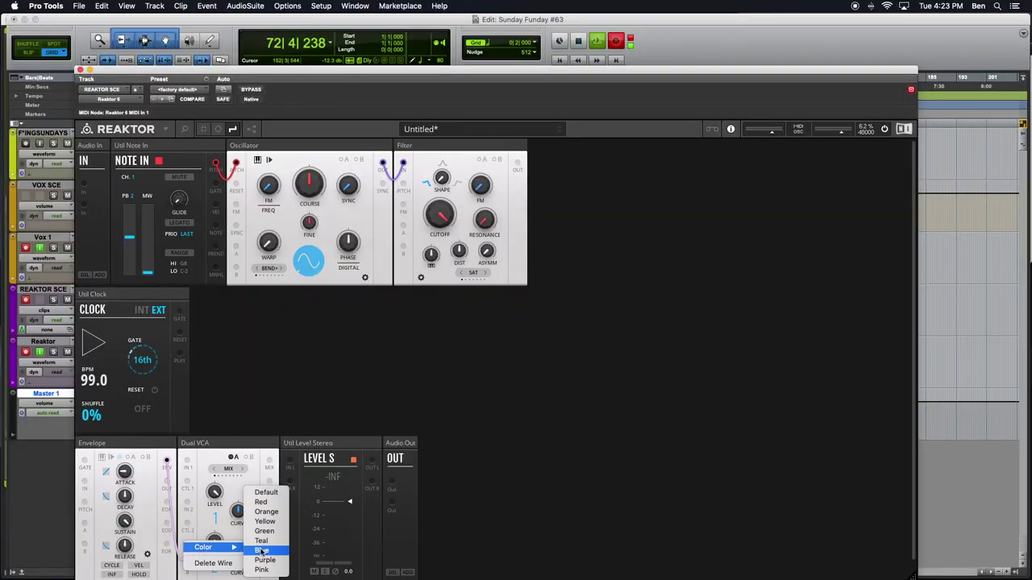
{"action": "left_click", "coordinate": [269, 553]}
Switch to TextEdit to check the Reaktor patch cable colour notes, and return to Pro Tools
{"action": "key", "text": "super+Tab"}
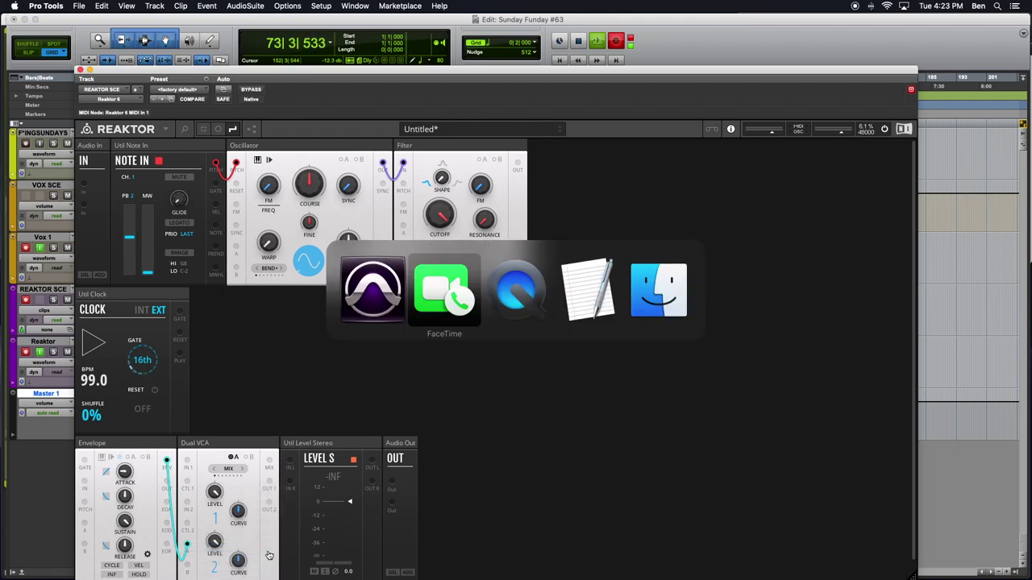
{"action": "key", "text": "super+Tab"}
{"action": "key", "text": "super+Tab"}
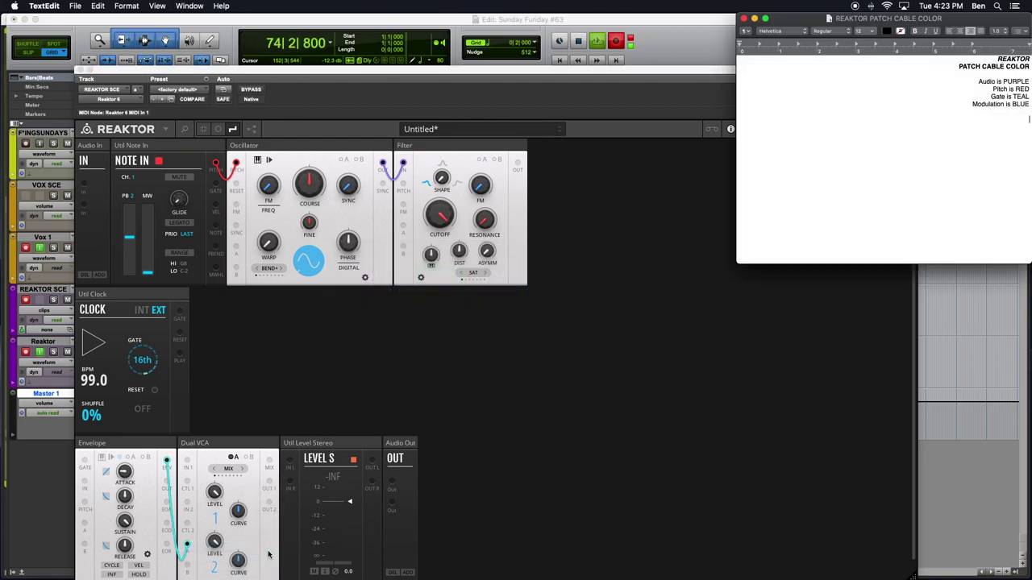
{"action": "key", "text": "super+Tab"}
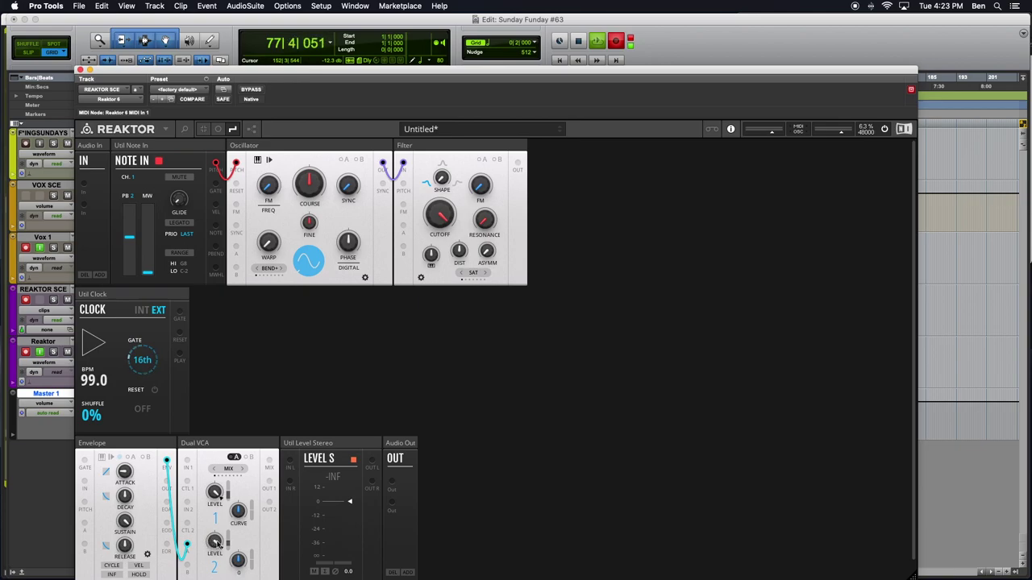
Connect the Dual VCA's MIX output to both the IN L and IN R inputs of Level Stereo with purple wires
{"action": "mouse_move", "coordinate": [215, 493]}
{"action": "right_click", "coordinate": [270, 463]}
{"action": "mouse_move", "coordinate": [288, 461]}
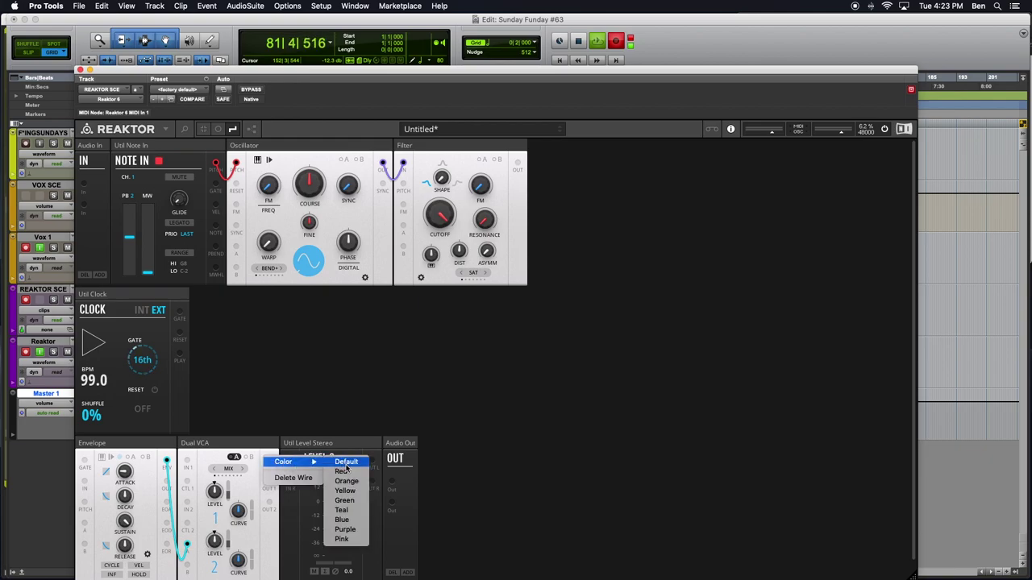
{"action": "left_click", "coordinate": [344, 530]}
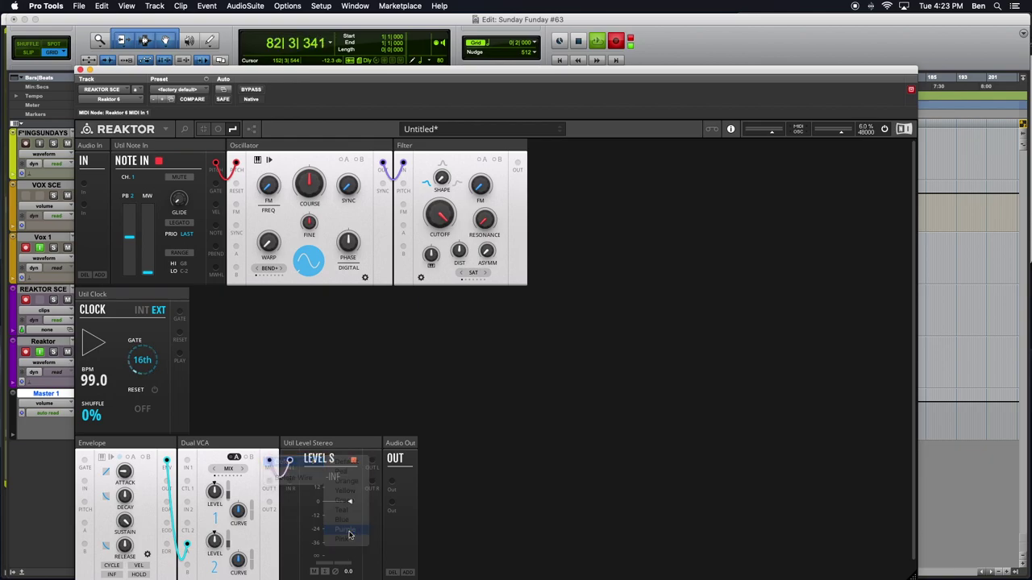
{"action": "left_click_drag", "start_coordinate": [270, 462], "coordinate": [291, 487]}
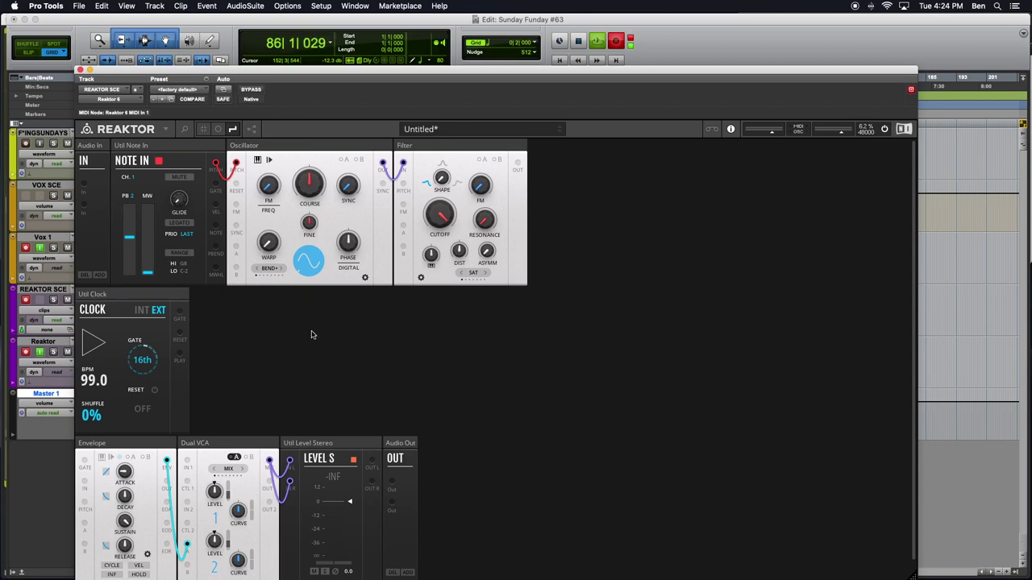
Connect Note In's GATE output to the Envelope's GATE input and colour the wire teal
{"action": "left_click_drag", "start_coordinate": [217, 184], "coordinate": [86, 461]}
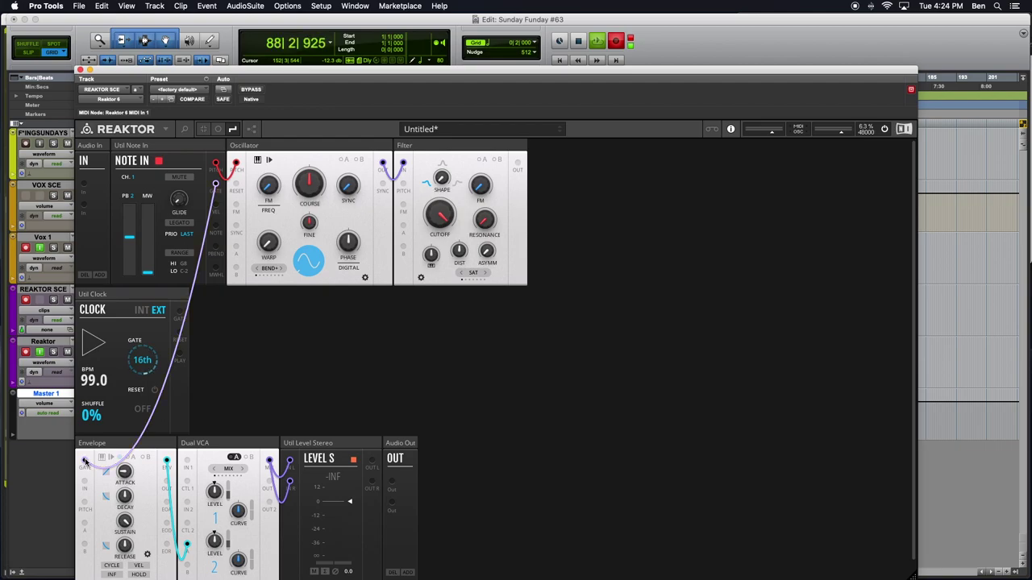
{"action": "right_click", "coordinate": [84, 461]}
{"action": "mouse_move", "coordinate": [113, 460]}
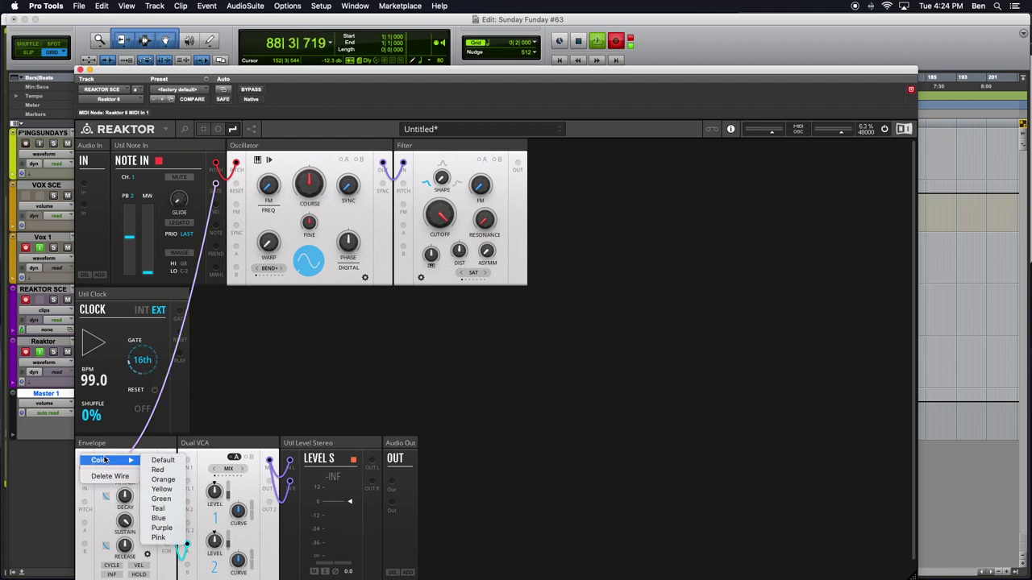
{"action": "left_click", "coordinate": [164, 509]}
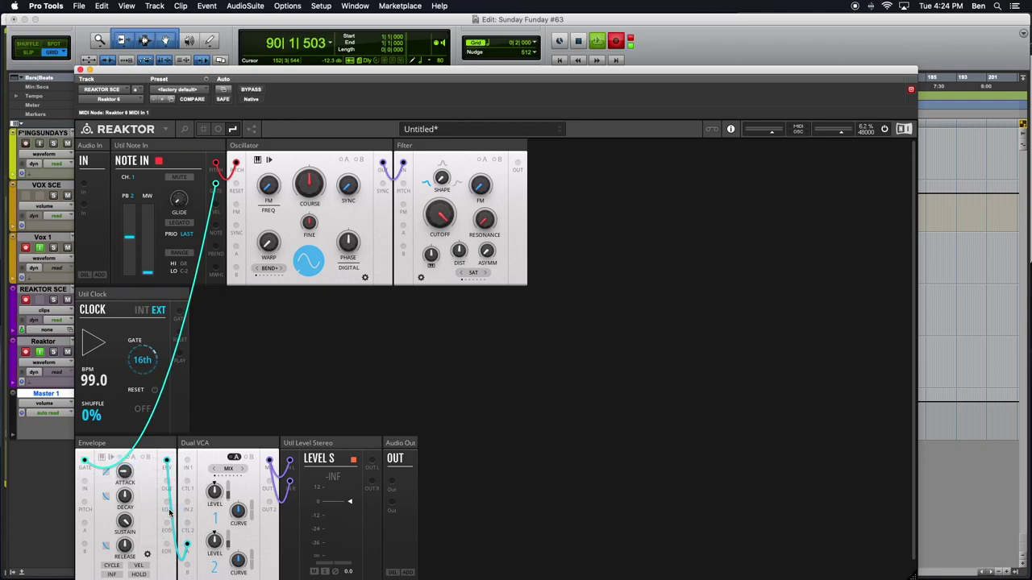
Connect both Level Stereo outputs, OUT L and OUT R, to the two Audio Out inputs with purple wires
{"action": "left_click_drag", "start_coordinate": [373, 461], "coordinate": [392, 484]}
{"action": "right_click", "coordinate": [392, 484]}
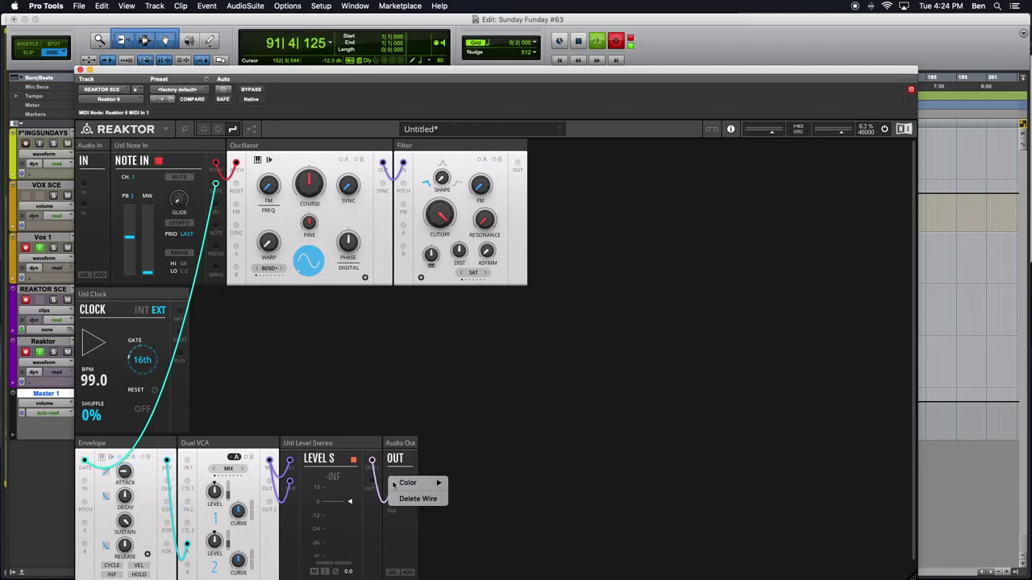
{"action": "mouse_move", "coordinate": [411, 482]}
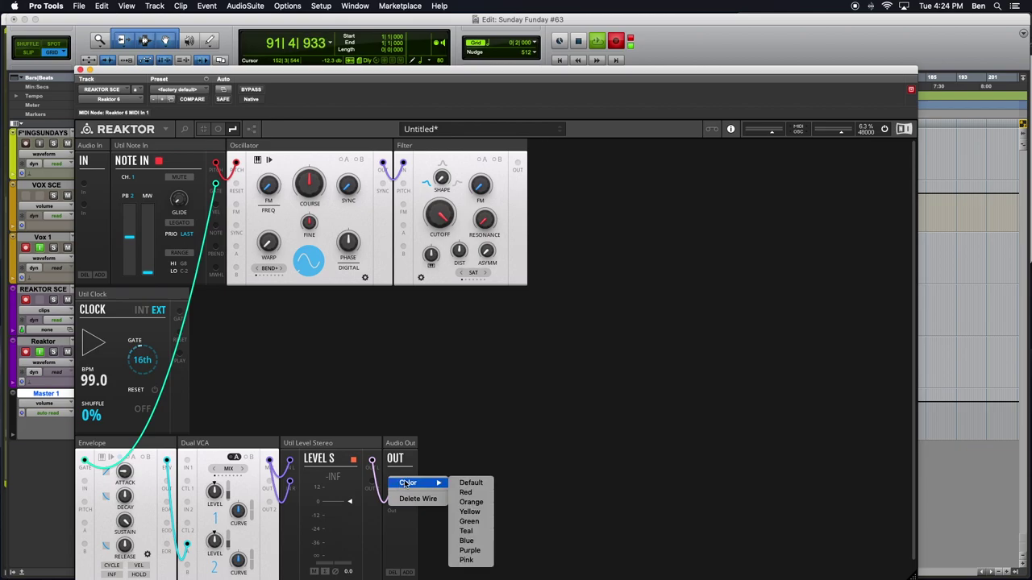
{"action": "left_click", "coordinate": [471, 550]}
{"action": "left_click_drag", "start_coordinate": [384, 498], "coordinate": [393, 507]}
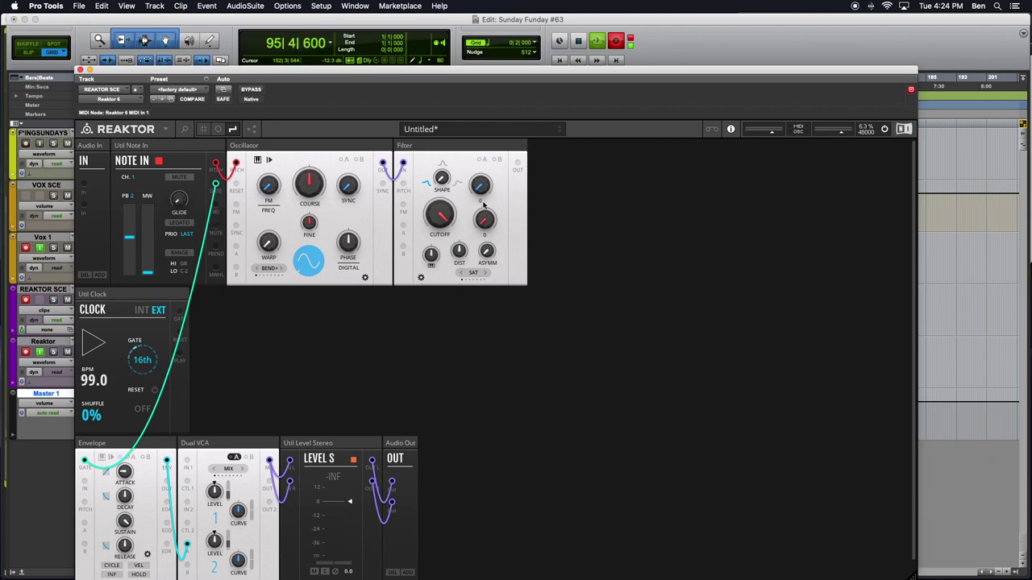
Connect the Filter's OUT to the Dual VCA's IN 1 with a purple wire, and move the plug-in window up to show the whole third row
{"action": "left_click_drag", "start_coordinate": [517, 162], "coordinate": [187, 463]}
{"action": "left_click", "coordinate": [233, 461]}
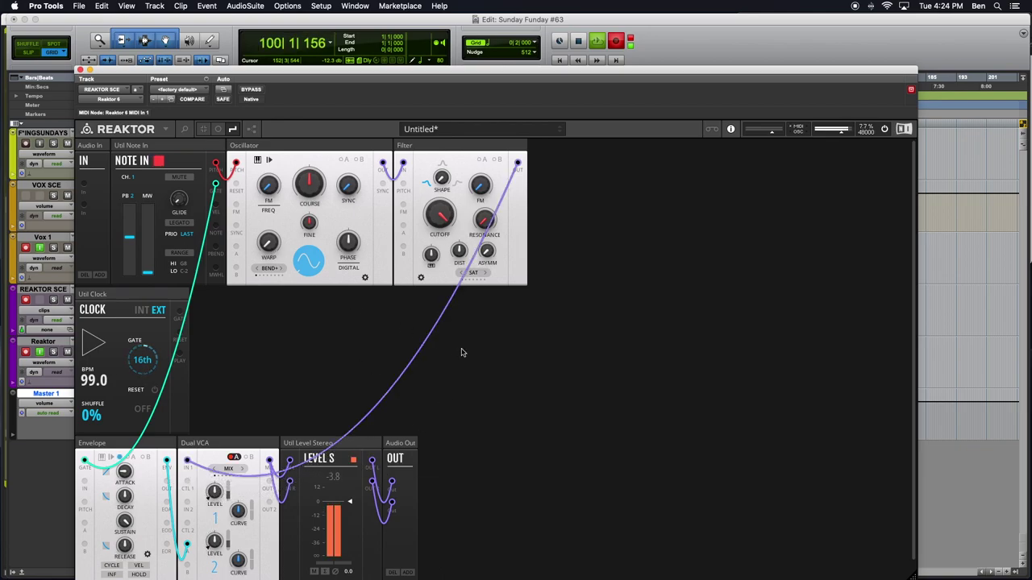
{"action": "left_click_drag", "start_coordinate": [211, 73], "coordinate": [249, 63]}
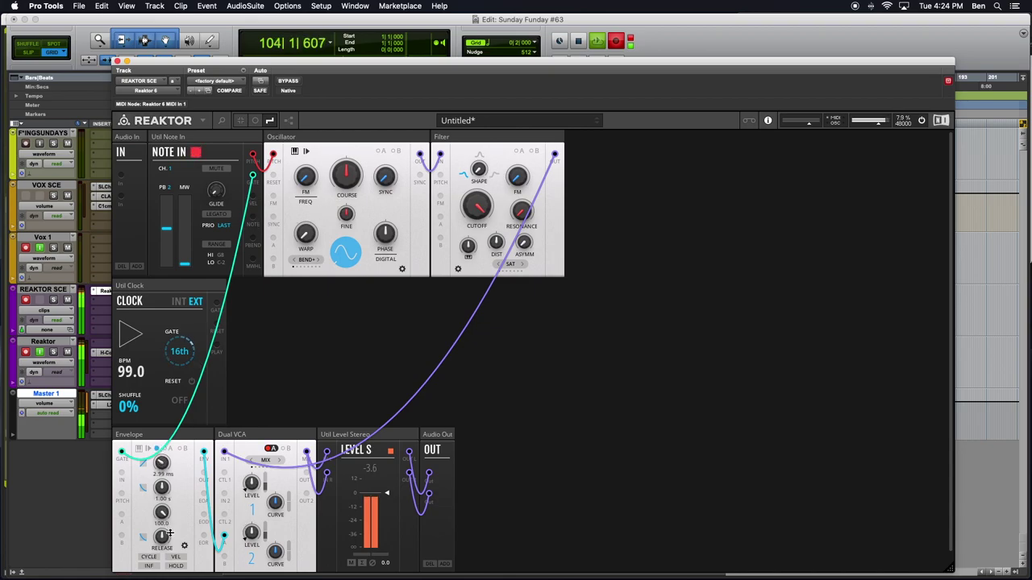
Shorten the Envelope's RELEASE and try out the Oscillator's WARP and PHASE controls
{"action": "mouse_move", "coordinate": [161, 536]}
{"action": "left_click_drag", "start_coordinate": [161, 535], "coordinate": [161, 539]}
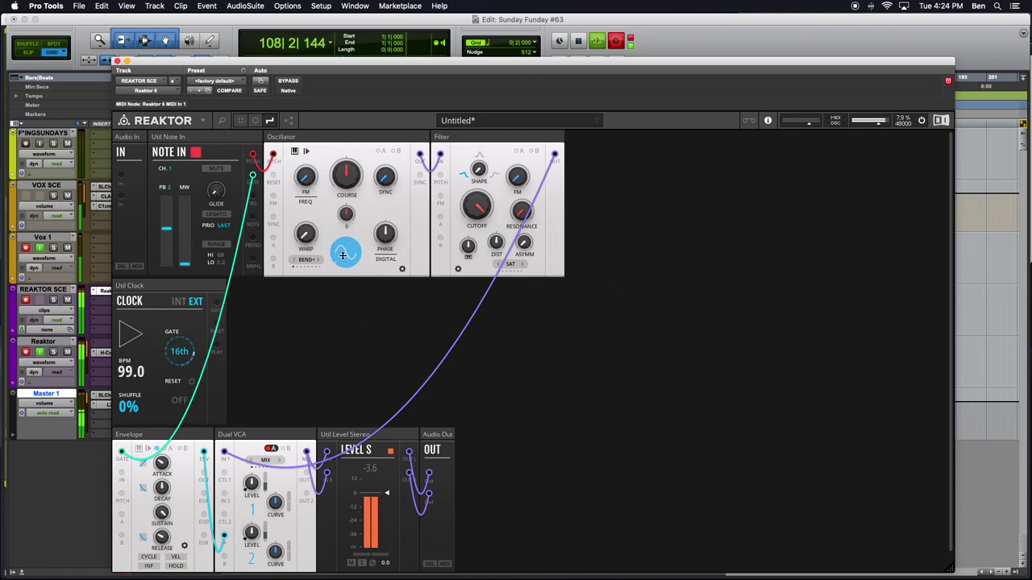
{"action": "mouse_move", "coordinate": [306, 240]}
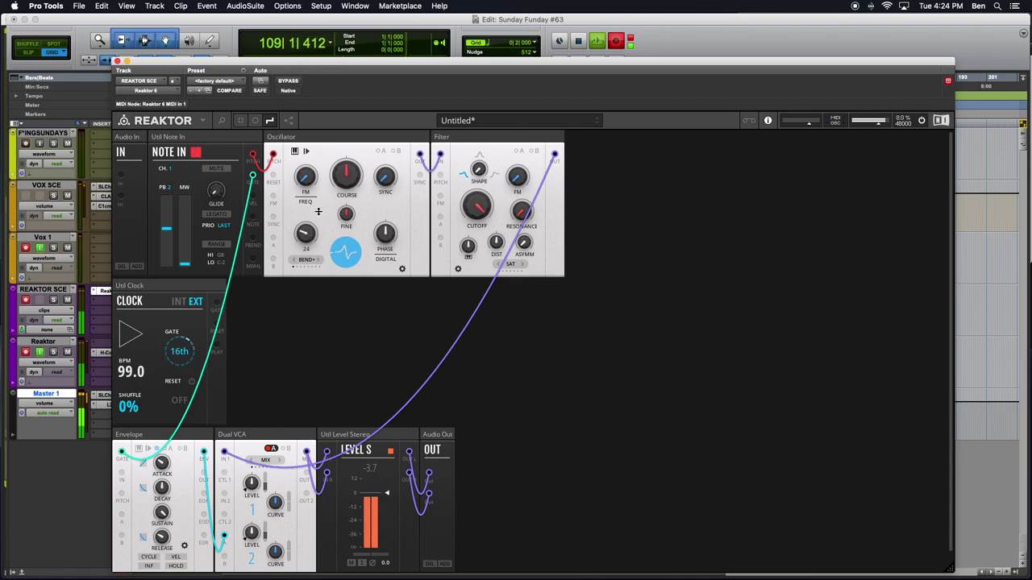
{"action": "mouse_move", "coordinate": [384, 230]}
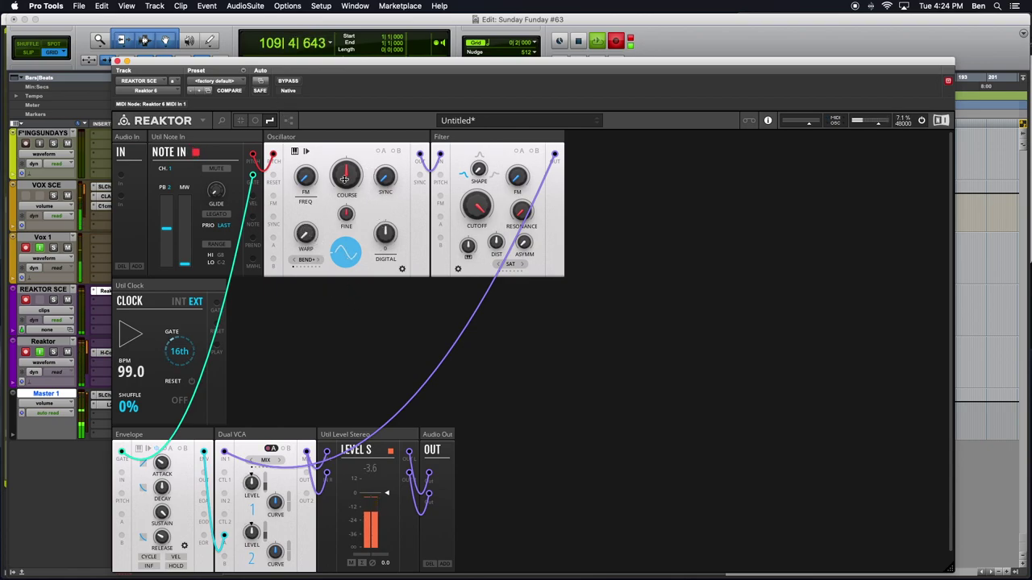
Add the Toy Box Floor Shakers Pack OSC-Wavetable block to the second row beside the Clock
{"action": "double_click", "coordinate": [347, 356]}
{"action": "type", "text": "Floor S"}
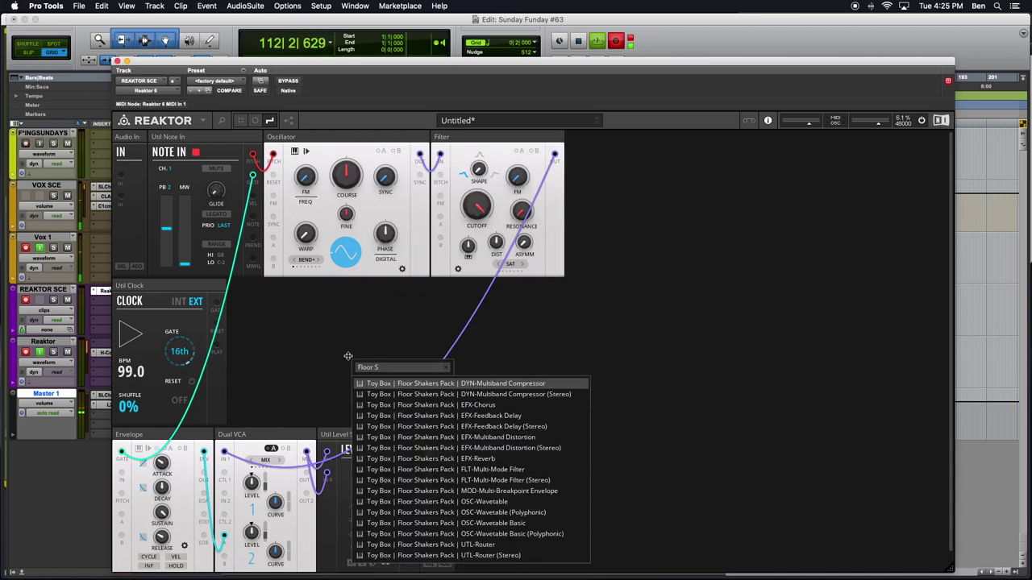
{"action": "type", "text": "haker OSC"}
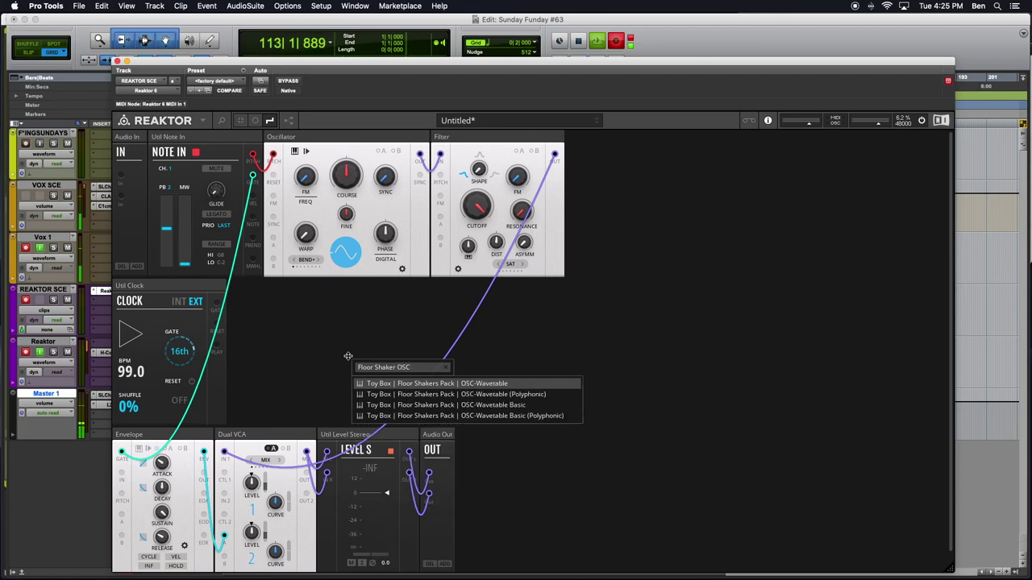
{"action": "left_click", "coordinate": [500, 383]}
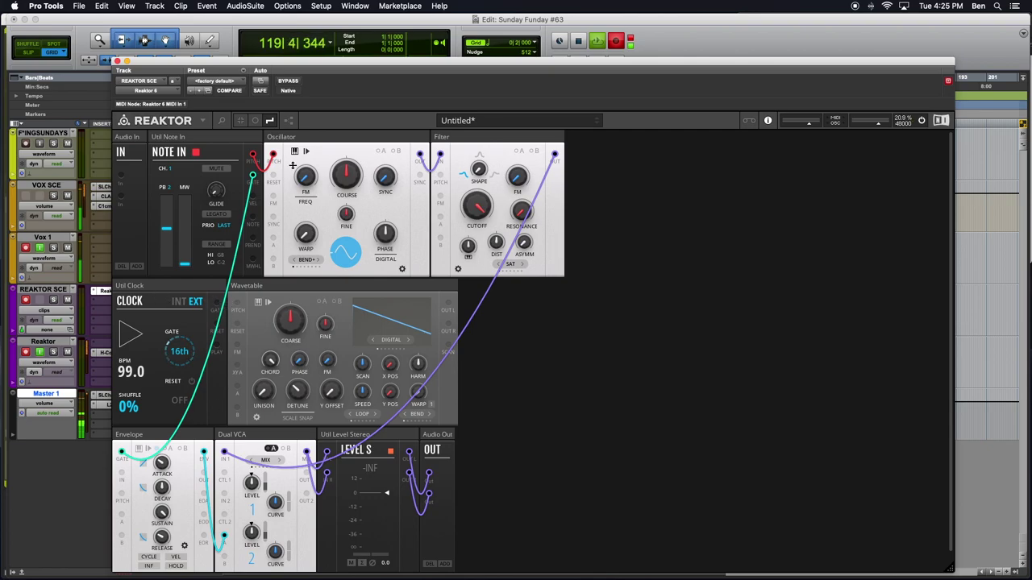
Connect Note In's PITCH to the Wavetable's PITCH and the Wavetable's OUT L to the Dual VCA's IN 2, both with red wires
{"action": "left_click_drag", "start_coordinate": [252, 154], "coordinate": [238, 304]}
{"action": "right_click", "coordinate": [239, 305]}
{"action": "mouse_move", "coordinate": [258, 303]}
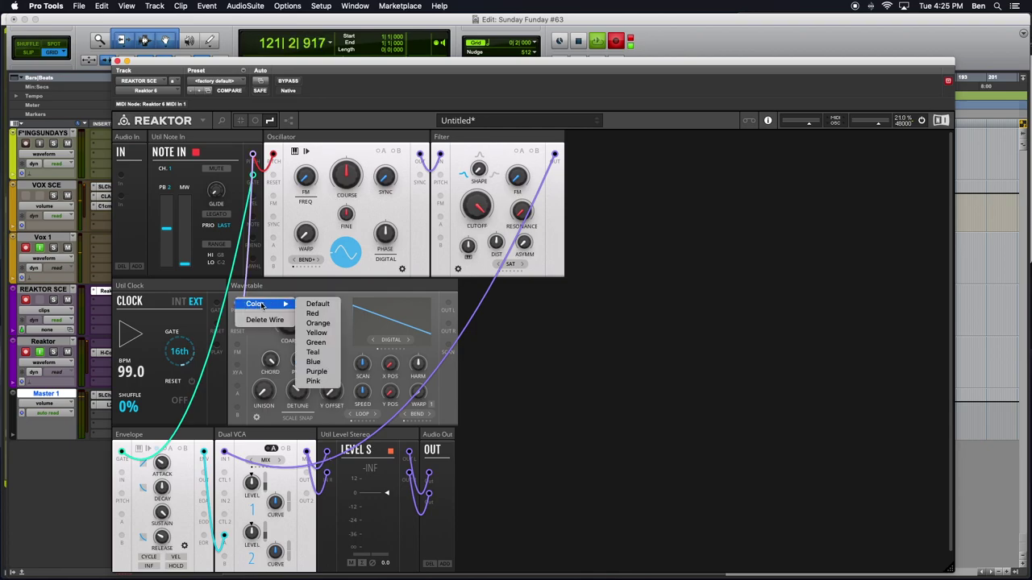
{"action": "left_click", "coordinate": [322, 315]}
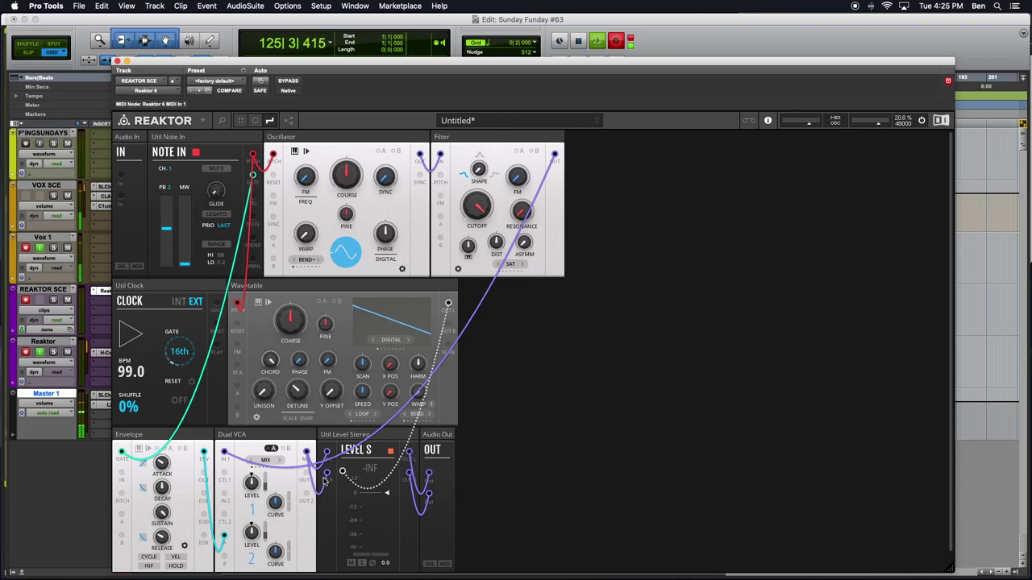
{"action": "left_click_drag", "start_coordinate": [228, 500], "coordinate": [225, 495]}
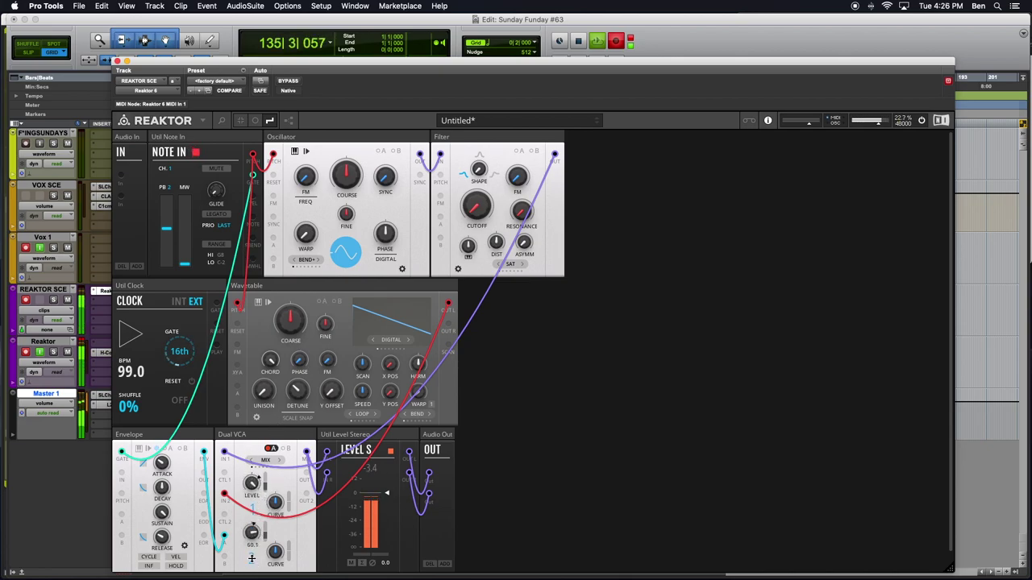
Audition the Wavetable block's FM and following wavetables while sweeping SCAN, and return to the Digital wavetable
{"action": "left_click_drag", "start_coordinate": [365, 365], "coordinate": [358, 293]}
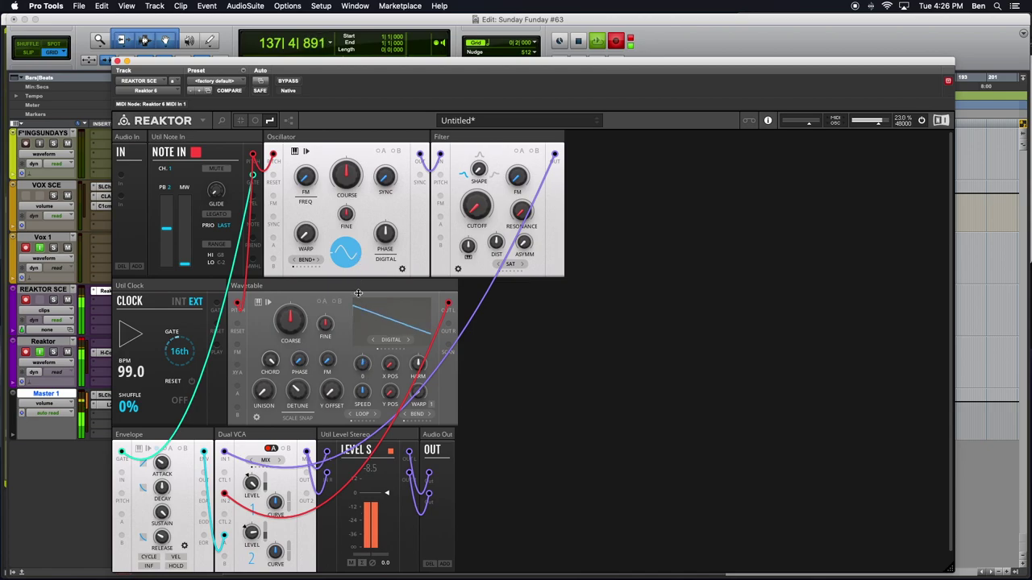
{"action": "left_click", "coordinate": [409, 339]}
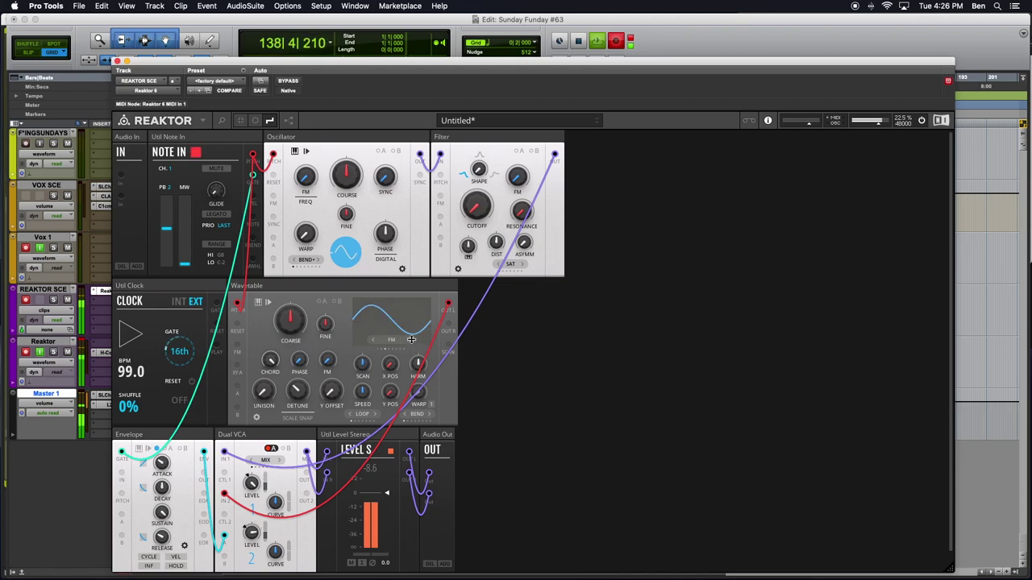
{"action": "left_click", "coordinate": [409, 339]}
{"action": "left_click", "coordinate": [409, 339]}
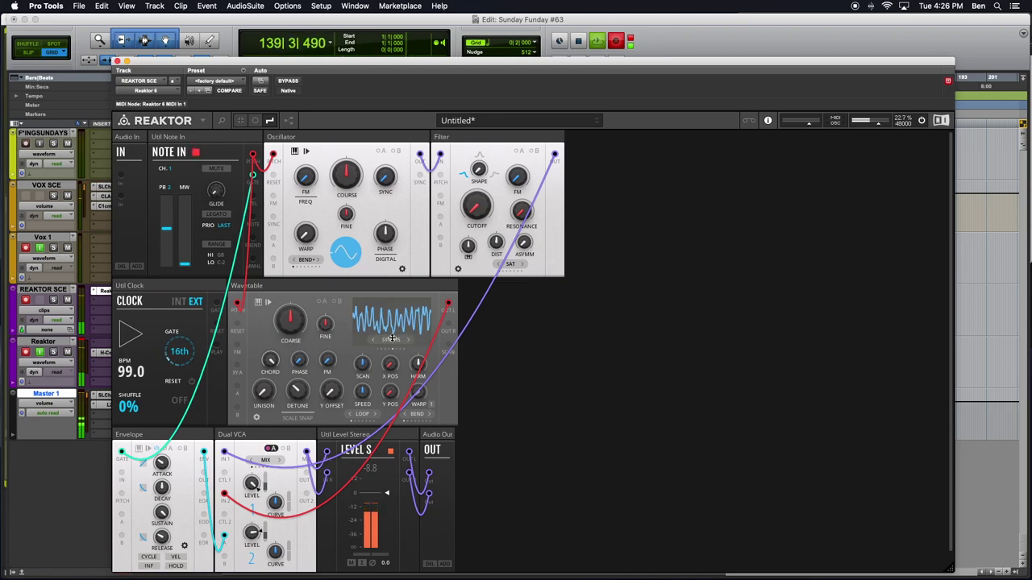
{"action": "left_click_drag", "start_coordinate": [367, 377], "coordinate": [374, 342]}
{"action": "left_click", "coordinate": [373, 340]}
{"action": "left_click", "coordinate": [373, 340]}
{"action": "left_click", "coordinate": [373, 340]}
{"action": "mouse_move", "coordinate": [362, 365]}
{"action": "left_mouse_down"}
{"action": "mouse_move", "coordinate": [358, 195]}
{"action": "mouse_move", "coordinate": [371, 468]}
{"action": "mouse_move", "coordinate": [363, 365]}
{"action": "mouse_move", "coordinate": [390, 345]}
{"action": "mouse_move", "coordinate": [389, 264]}
{"action": "mouse_move", "coordinate": [369, 267]}
{"action": "mouse_move", "coordinate": [358, 372]}
{"action": "left_mouse_up"}
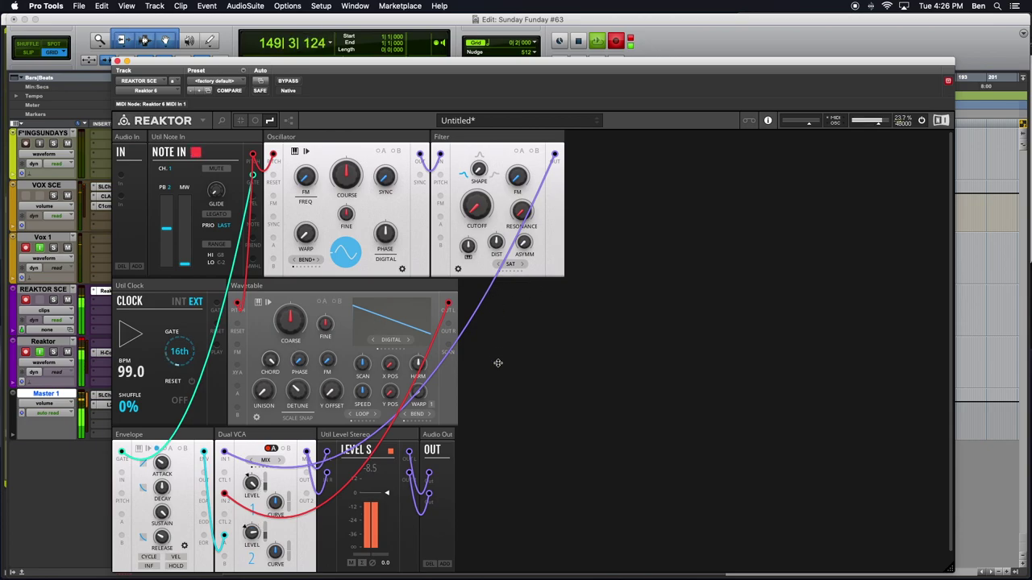
Try higher DETUNE, SPEED and UNISON amounts on the Wavetable block
{"action": "left_click_drag", "start_coordinate": [301, 394], "coordinate": [301, 387]}
{"action": "left_click_drag", "start_coordinate": [366, 389], "coordinate": [366, 383]}
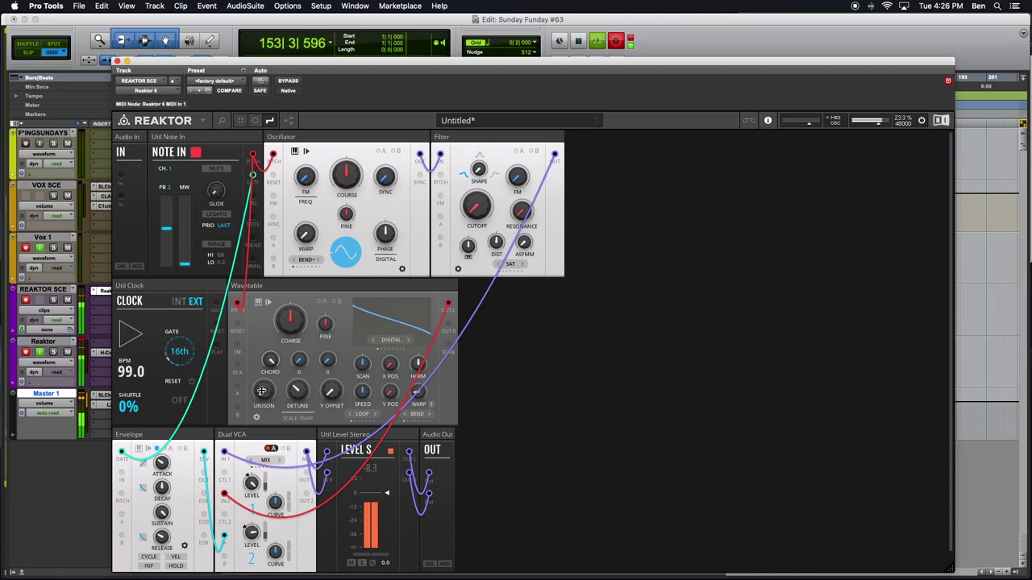
{"action": "left_click_drag", "start_coordinate": [264, 391], "coordinate": [263, 379]}
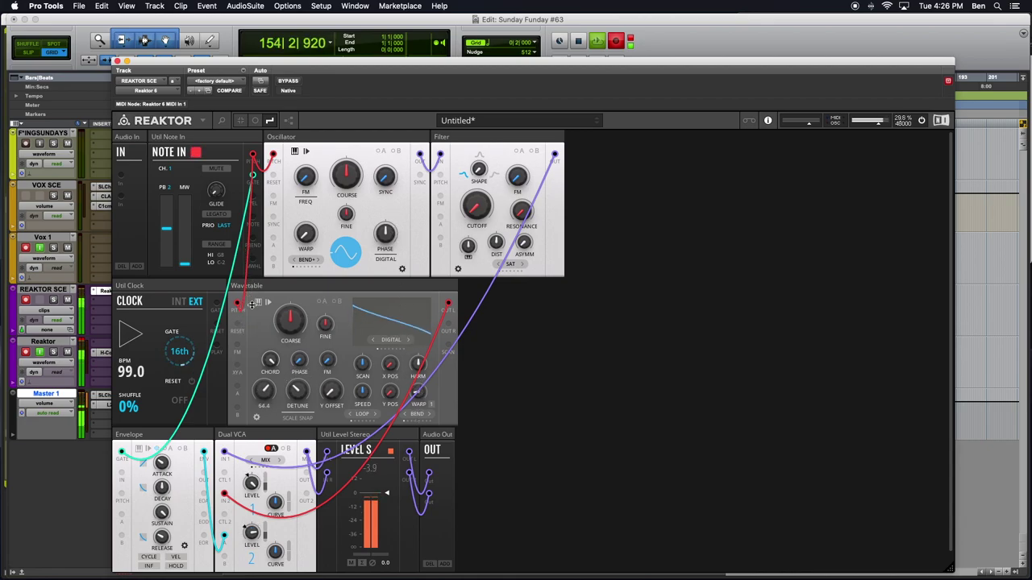
Audition the Wavetable block's Glassy One and Right On presets, reload Init, and return to the block's main controls
{"action": "left_click", "coordinate": [256, 418]}
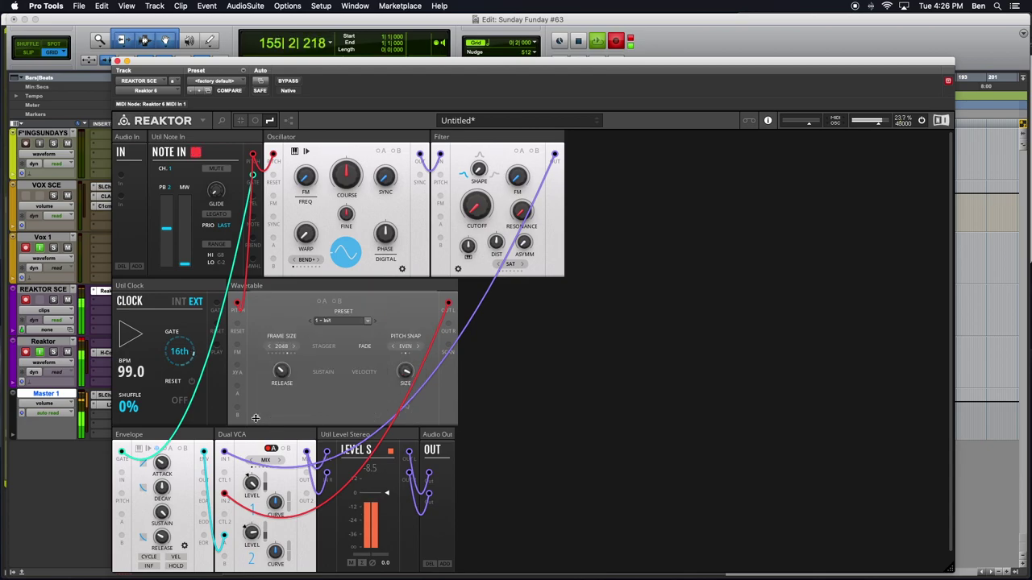
{"action": "left_click", "coordinate": [349, 321]}
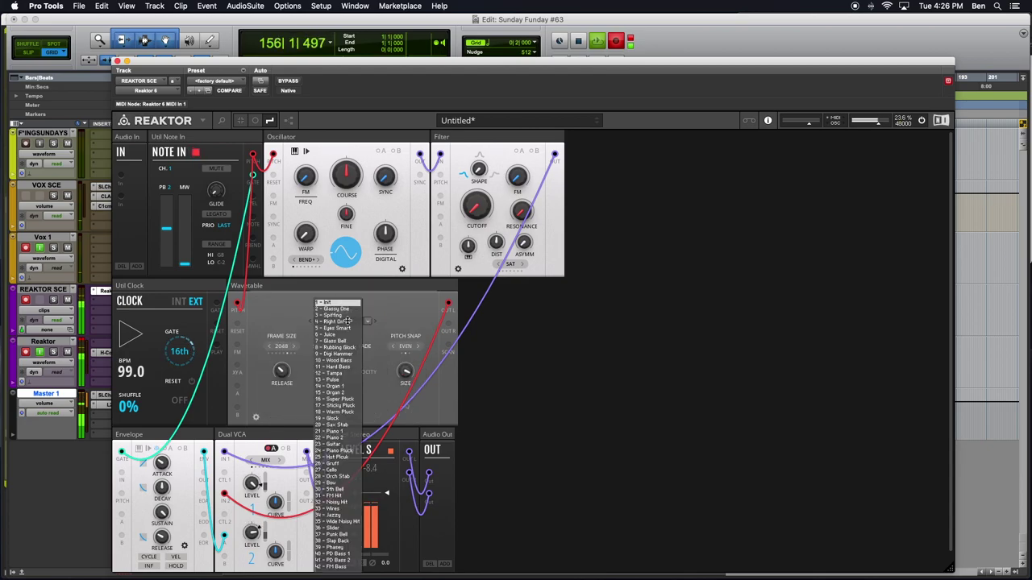
{"action": "left_click", "coordinate": [337, 309]}
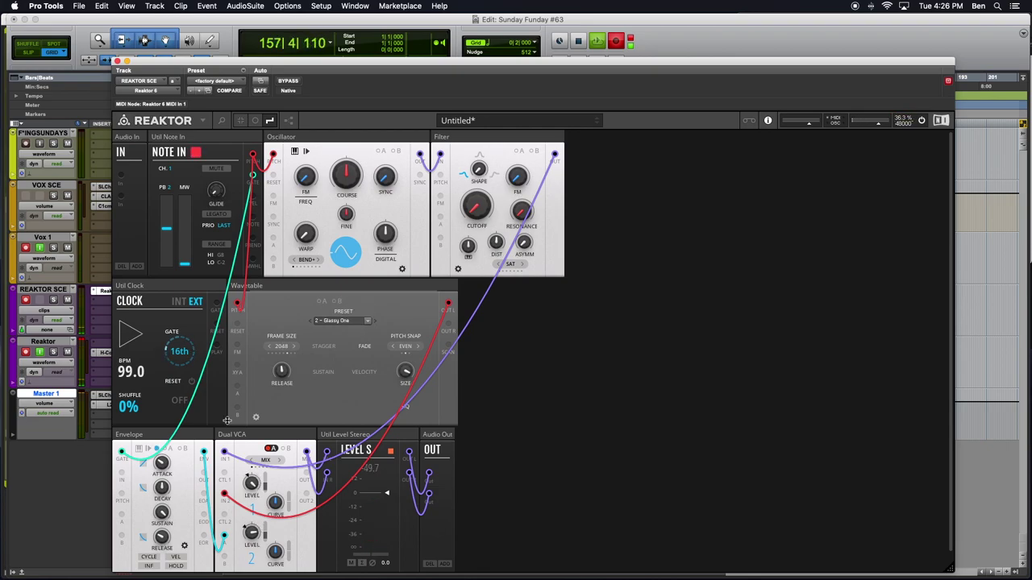
{"action": "left_click", "coordinate": [375, 321]}
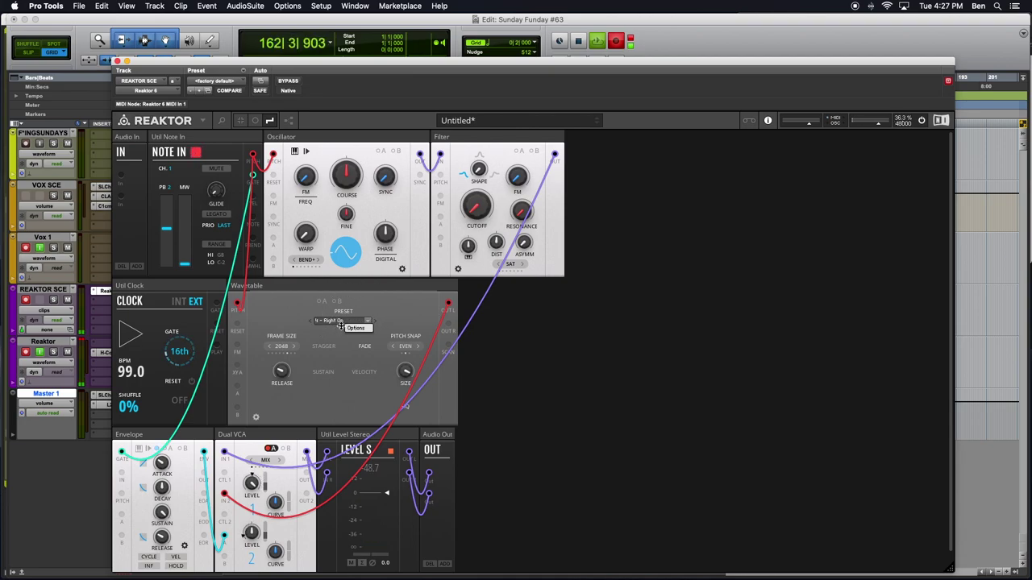
{"action": "left_click", "coordinate": [339, 321]}
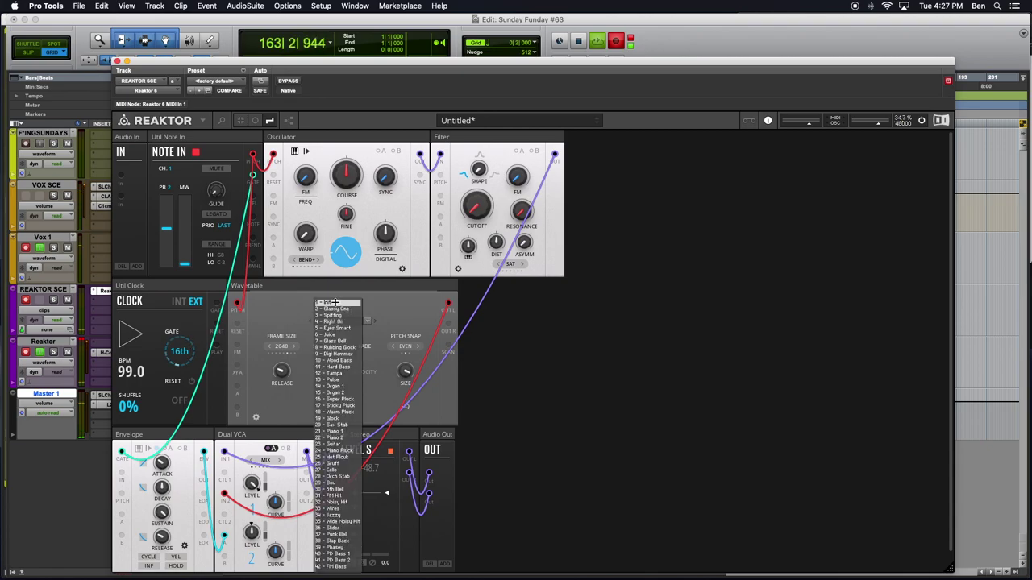
{"action": "left_click", "coordinate": [333, 303]}
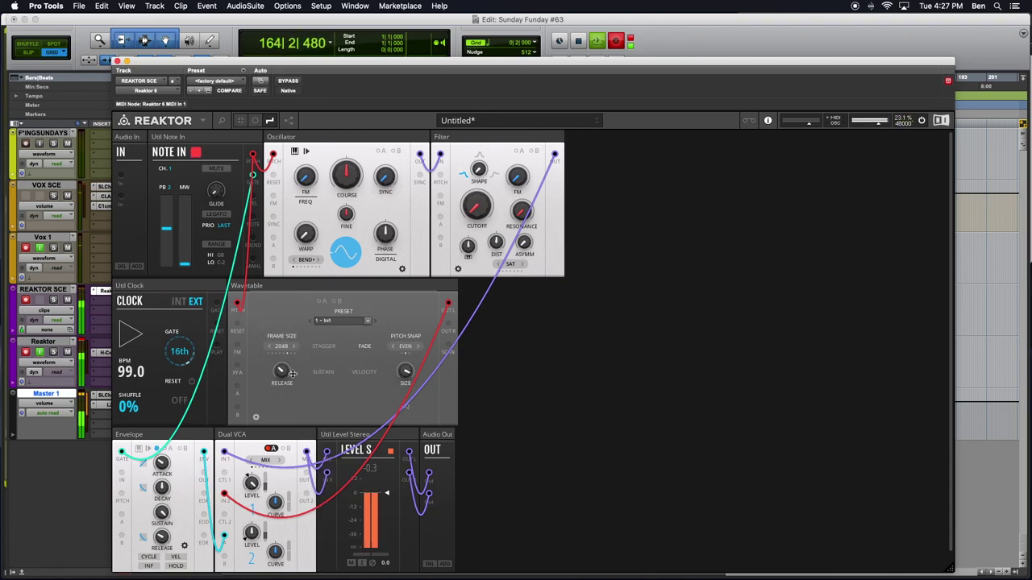
{"action": "left_click", "coordinate": [254, 419]}
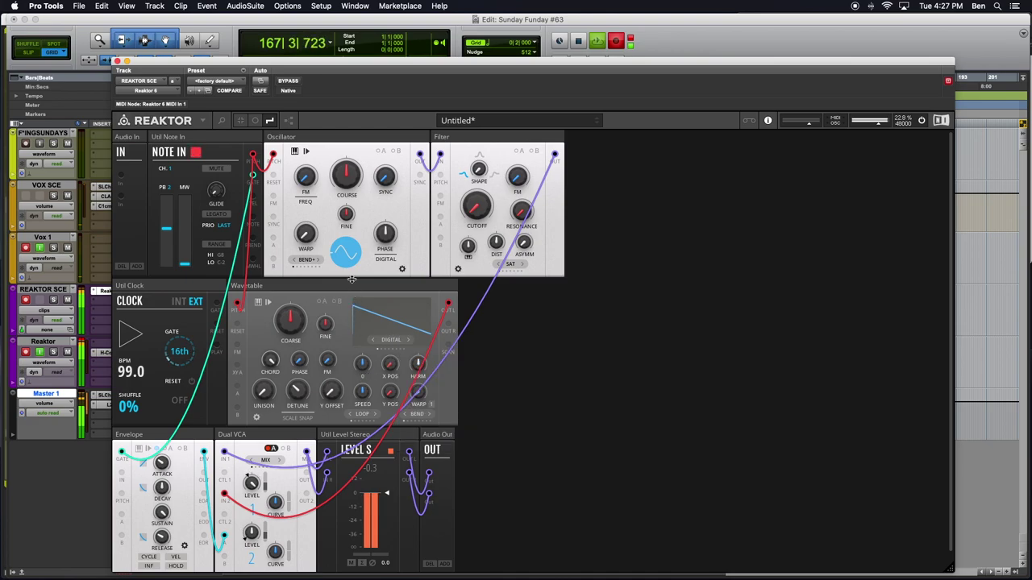
Raise the Wavetable's SCAN amount, try out Y OFFSET, and switch the wavetable to Spectral
{"action": "left_click_drag", "start_coordinate": [360, 365], "coordinate": [347, 208]}
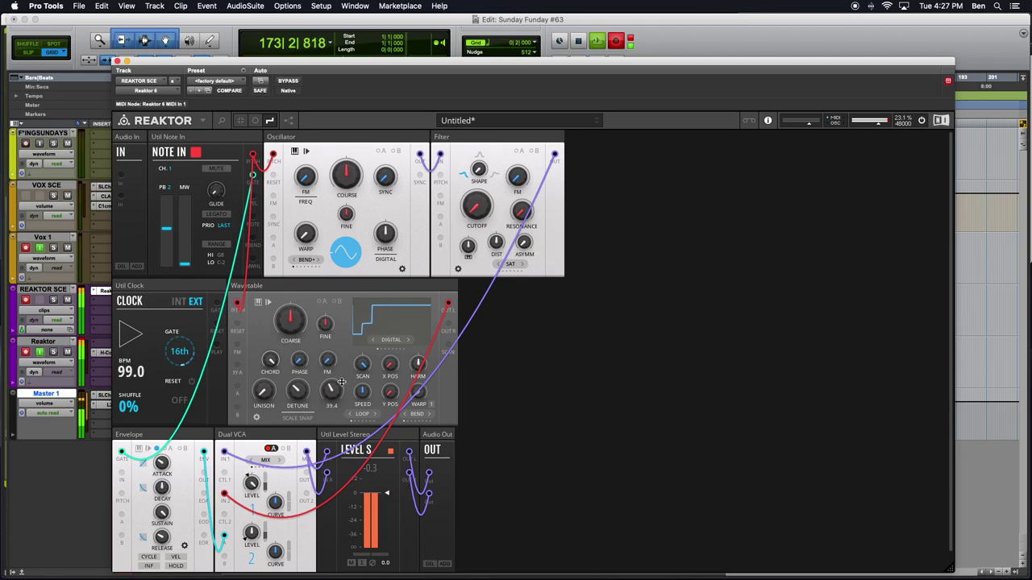
{"action": "left_click_drag", "start_coordinate": [363, 375], "coordinate": [381, 479]}
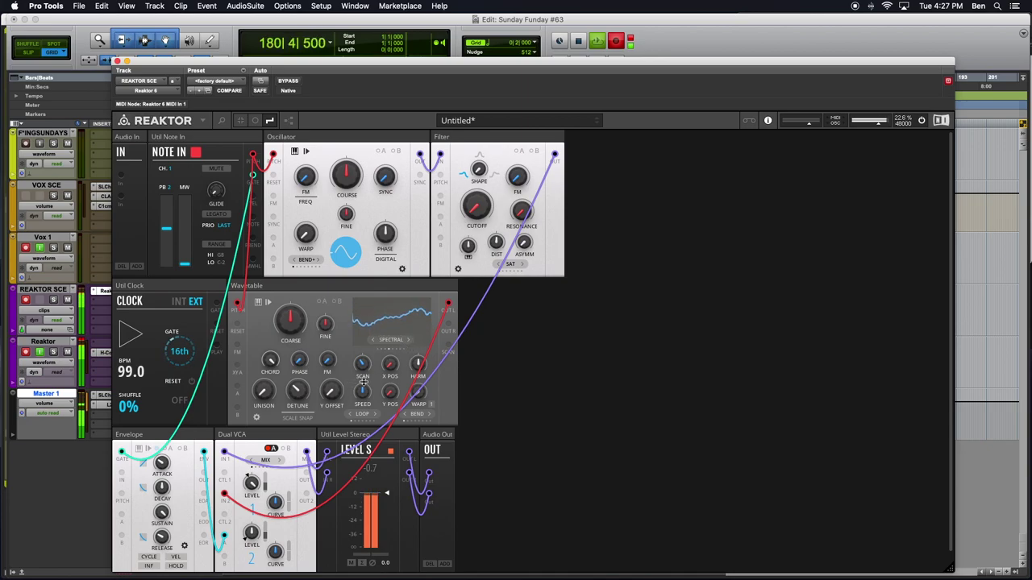
{"action": "left_click_drag", "start_coordinate": [359, 308], "coordinate": [360, 283]}
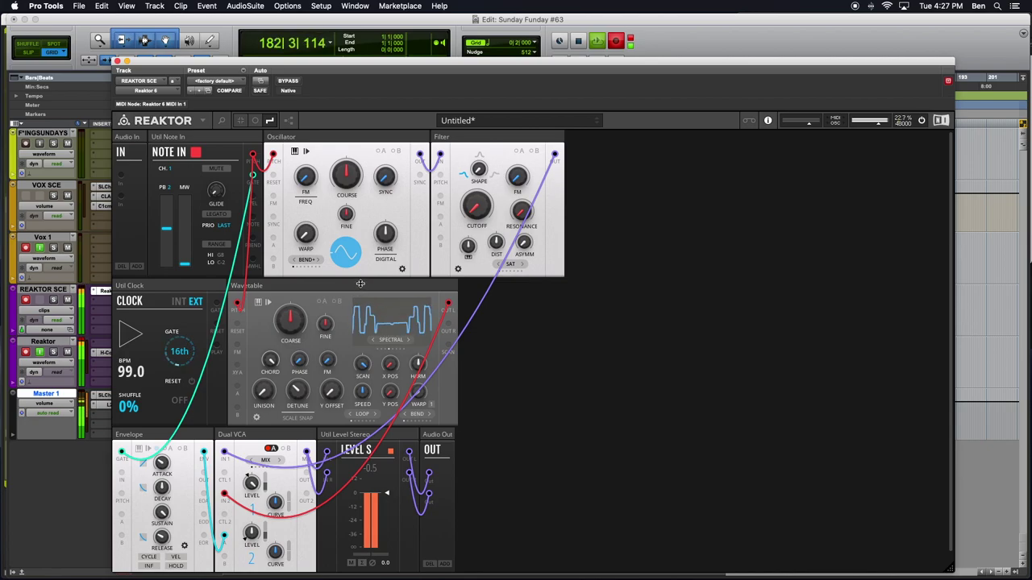
Browse the Wavetable block's remaining wavetables up to User and settle on Analog
{"action": "left_click", "coordinate": [407, 339]}
{"action": "left_click", "coordinate": [407, 339]}
{"action": "left_click", "coordinate": [407, 339]}
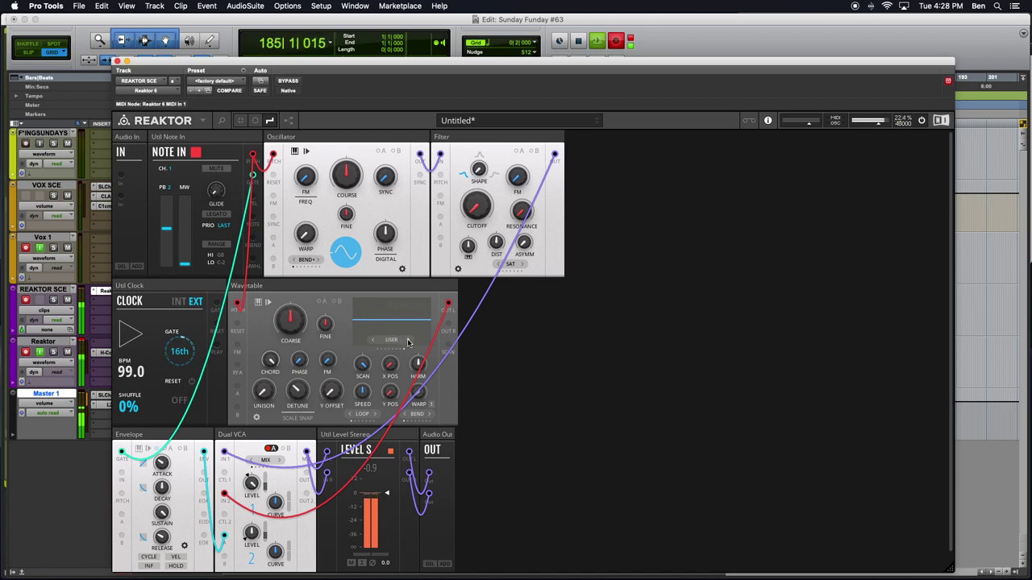
{"action": "left_click", "coordinate": [369, 339]}
{"action": "left_click", "coordinate": [407, 339]}
{"action": "left_click", "coordinate": [371, 339]}
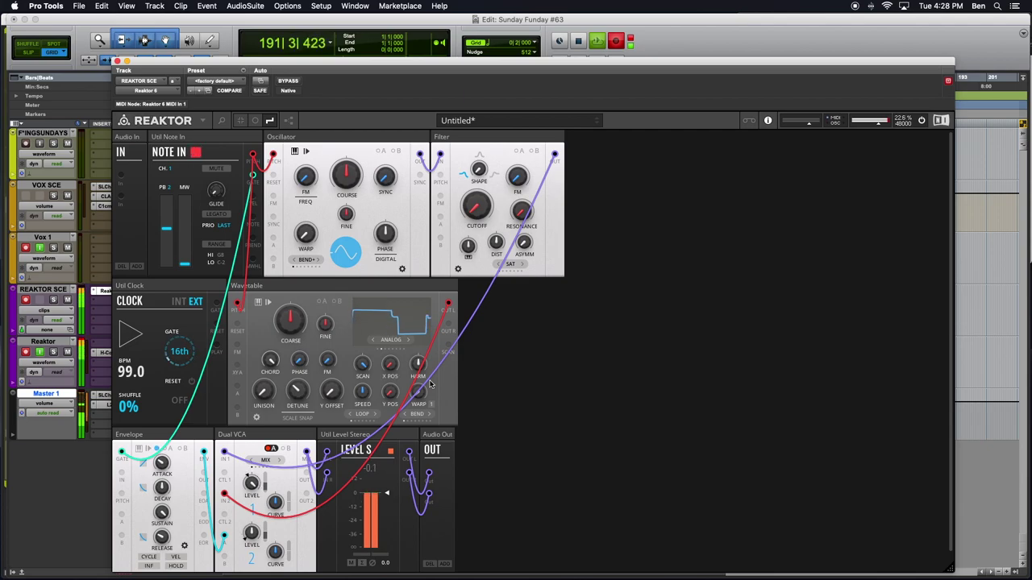
Switch the Wavetable block's wavetable to Digital and adjust its X POS and Y POS
{"action": "left_click", "coordinate": [382, 342]}
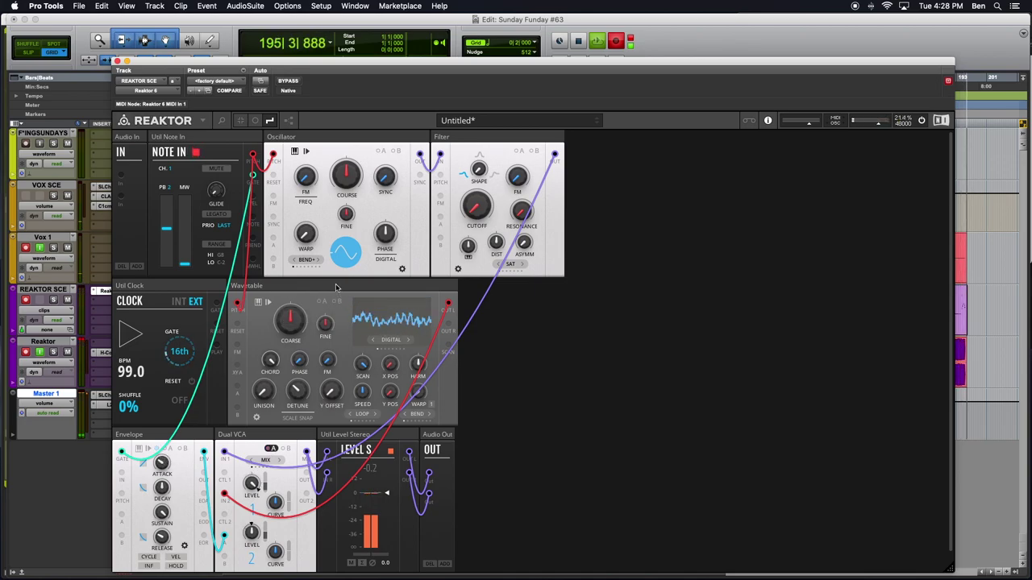
{"action": "mouse_move", "coordinate": [337, 287]}
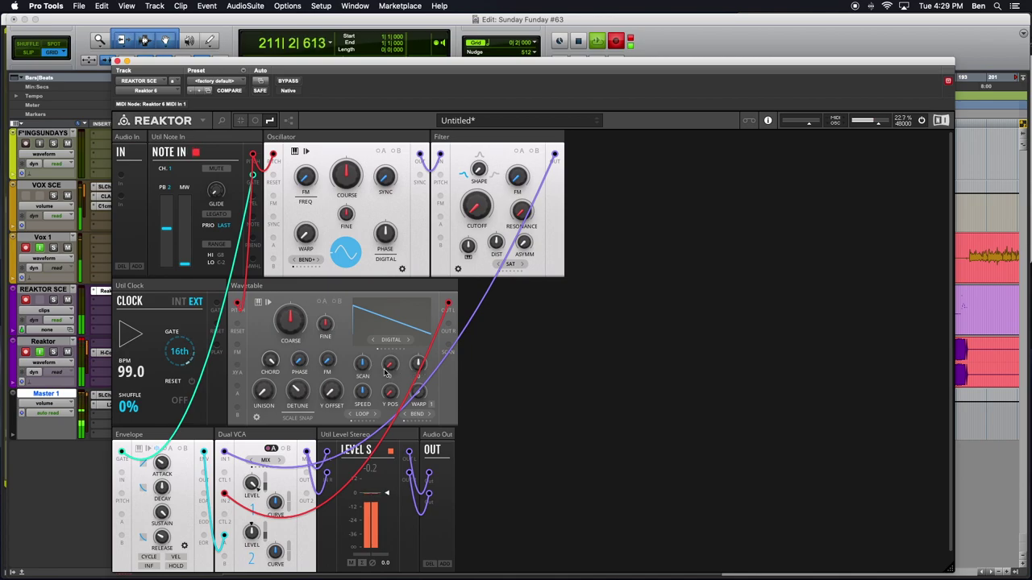
{"action": "left_click_drag", "start_coordinate": [391, 367], "coordinate": [394, 287]}
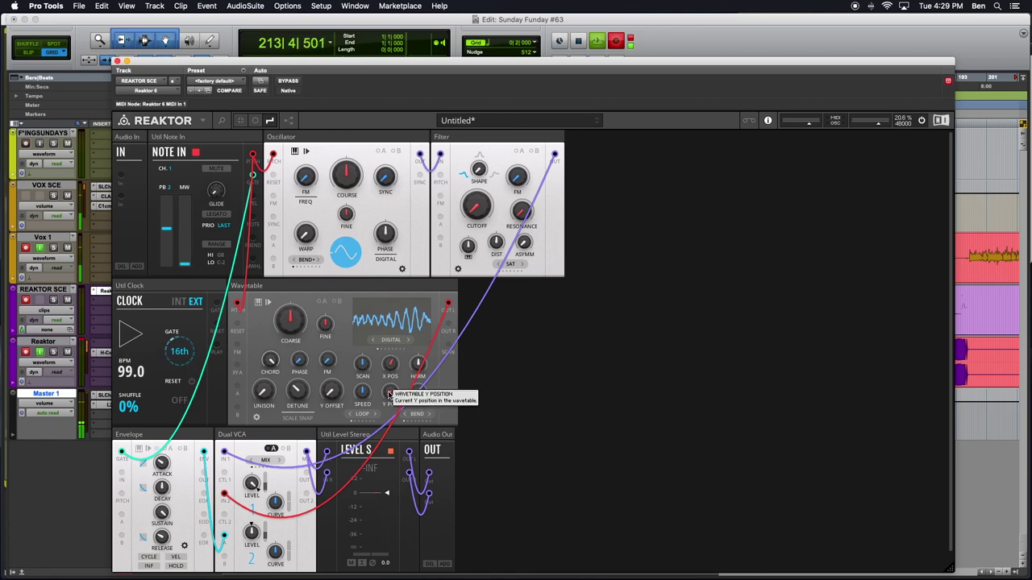
{"action": "left_click_drag", "start_coordinate": [390, 394], "coordinate": [386, 355]}
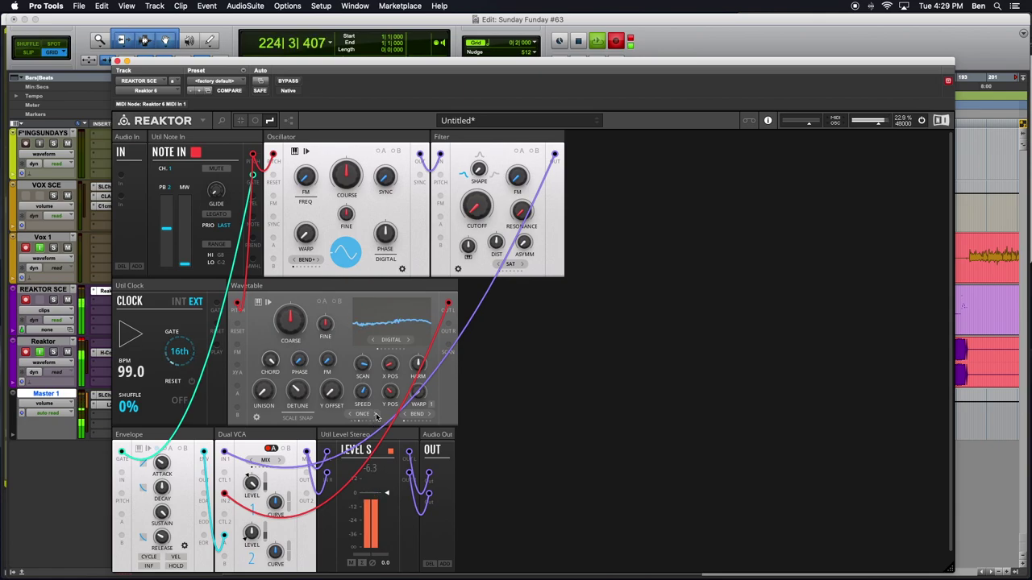
Set the Wavetable block's scan mode to RAND and adjust its SCAN and SPEED amounts
{"action": "left_click", "coordinate": [375, 415]}
{"action": "mouse_move", "coordinate": [357, 381]}
{"action": "scroll", "coordinate": [357, 380], "scroll_direction": "down", "scroll_amount": 10}
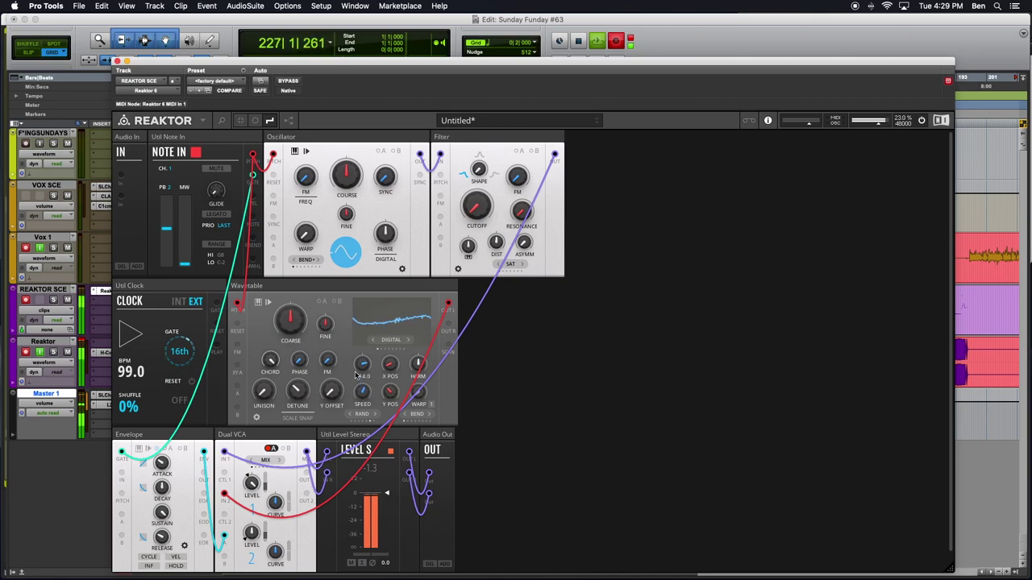
{"action": "scroll", "coordinate": [356, 380], "scroll_direction": "up", "scroll_amount": 15}
{"action": "mouse_move", "coordinate": [362, 417]}
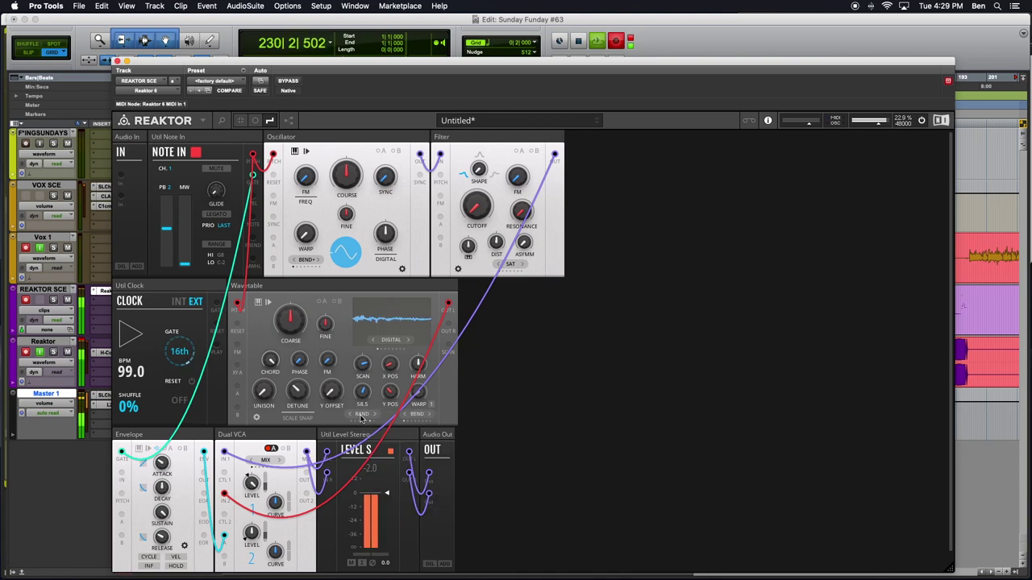
{"action": "mouse_move", "coordinate": [363, 350]}
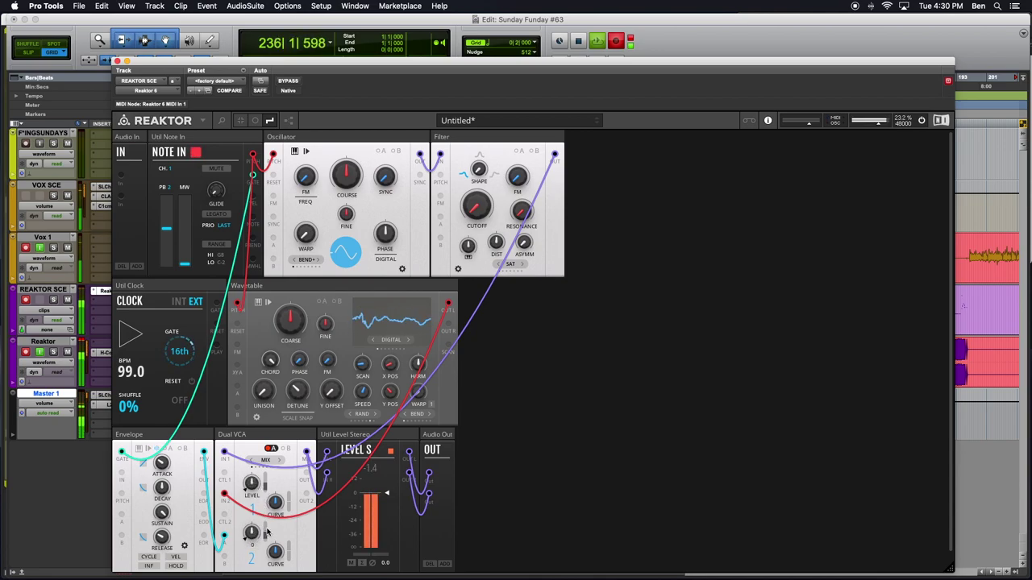
Raise the Dual VCA's channel 2 LEVEL and adjust the Filter block's CUTOFF, RESONANCE and DIST
{"action": "left_click_drag", "start_coordinate": [266, 532], "coordinate": [239, 419]}
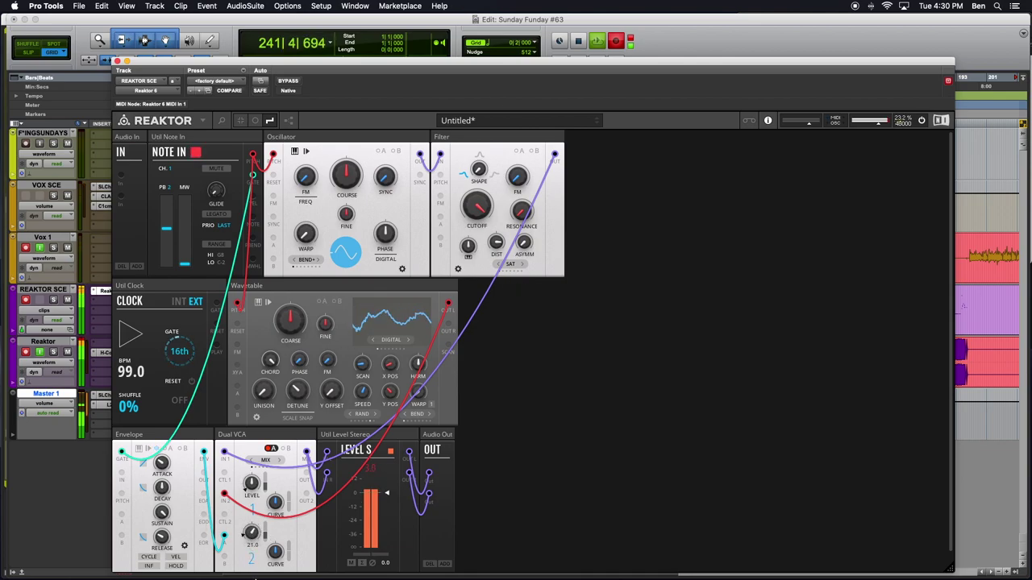
{"action": "left_click_drag", "start_coordinate": [479, 212], "coordinate": [480, 131]}
{"action": "scroll", "coordinate": [471, 198], "scroll_direction": "up", "scroll_amount": 3}
{"action": "left_click_drag", "start_coordinate": [512, 148], "coordinate": [497, 163]}
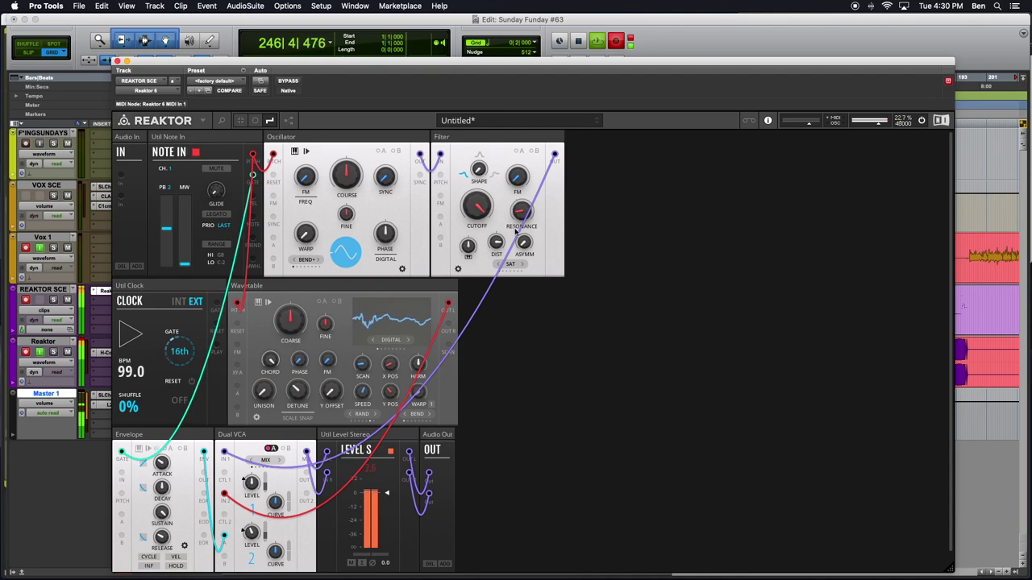
{"action": "left_click_drag", "start_coordinate": [493, 242], "coordinate": [496, 262]}
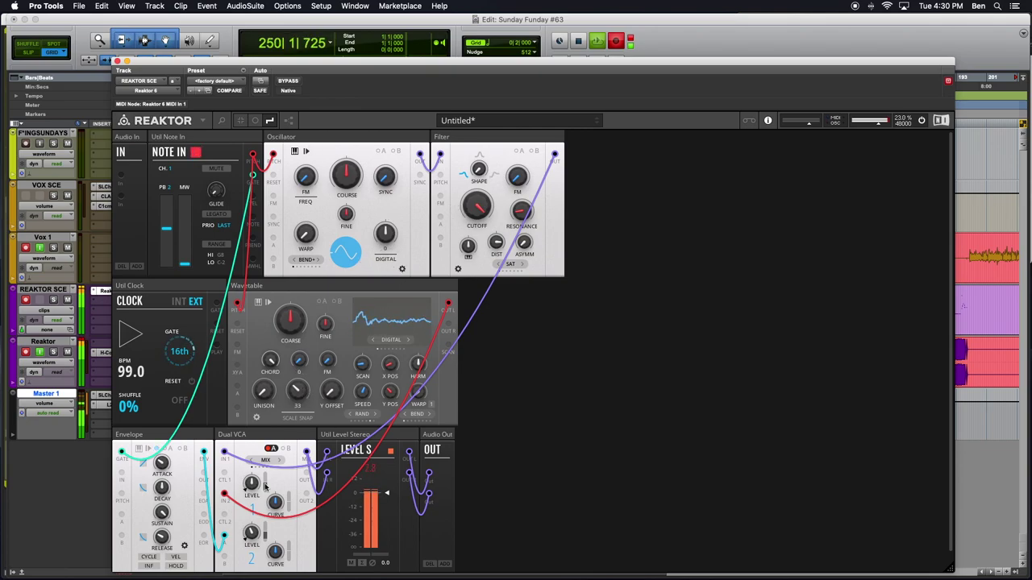
Try a higher channel 1 LEVEL on the Dual VCA, then bring it back down
{"action": "scroll", "coordinate": [248, 459], "scroll_direction": "down", "scroll_amount": 1}
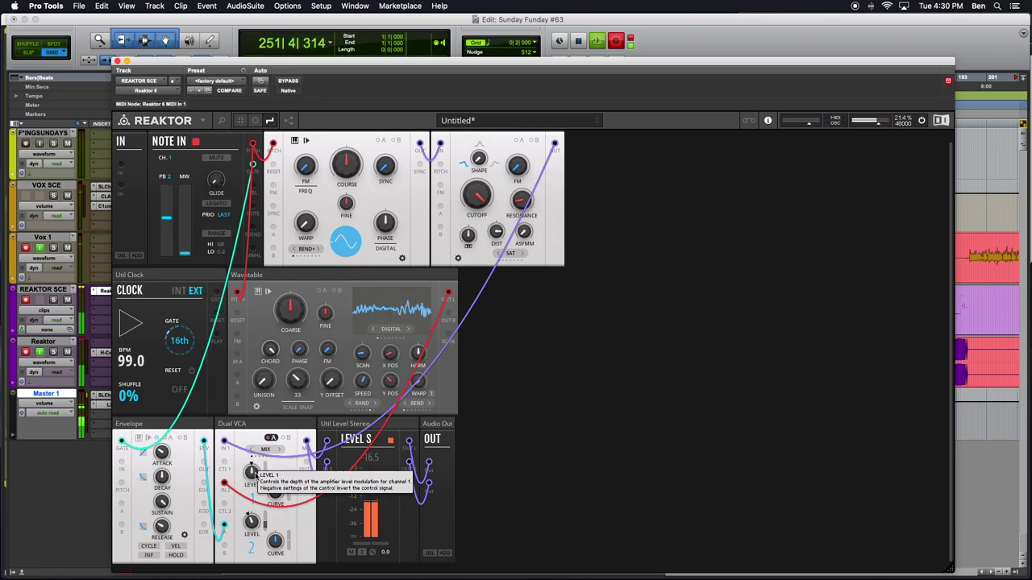
{"action": "left_click_drag", "start_coordinate": [250, 472], "coordinate": [250, 442]}
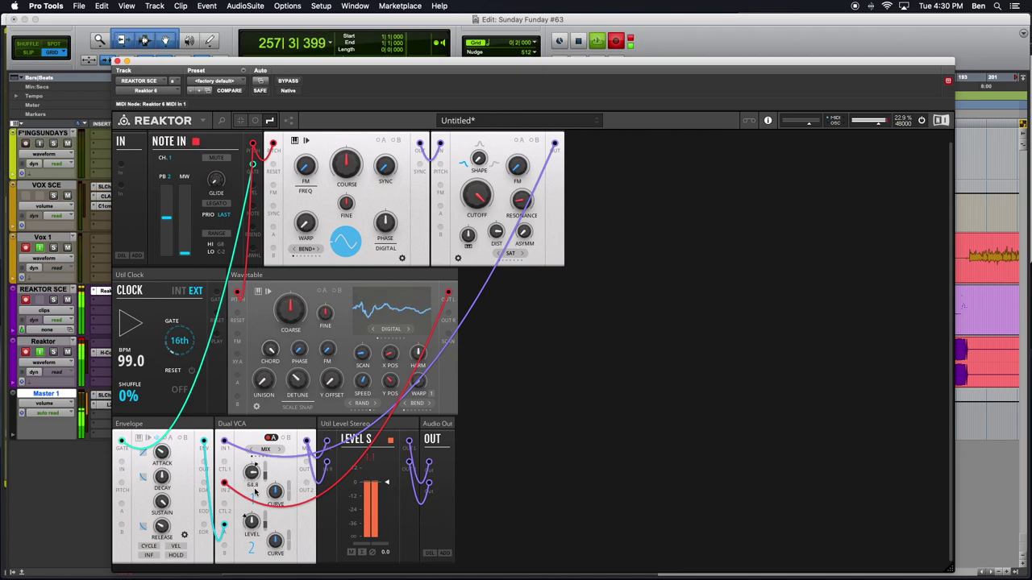
{"action": "left_click_drag", "start_coordinate": [252, 472], "coordinate": [254, 504]}
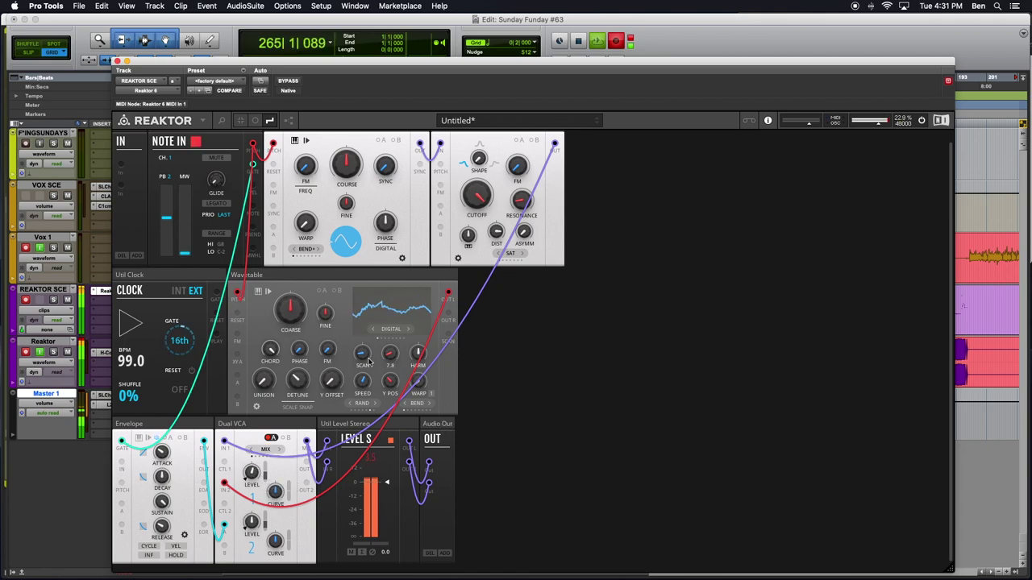
Set the Wavetable's SCAN to -151.5, clear the Reaktor track's clip indicator, and lower the stereo level block to -15.7 dB
{"action": "left_click_drag", "start_coordinate": [352, 344], "coordinate": [377, 409]}
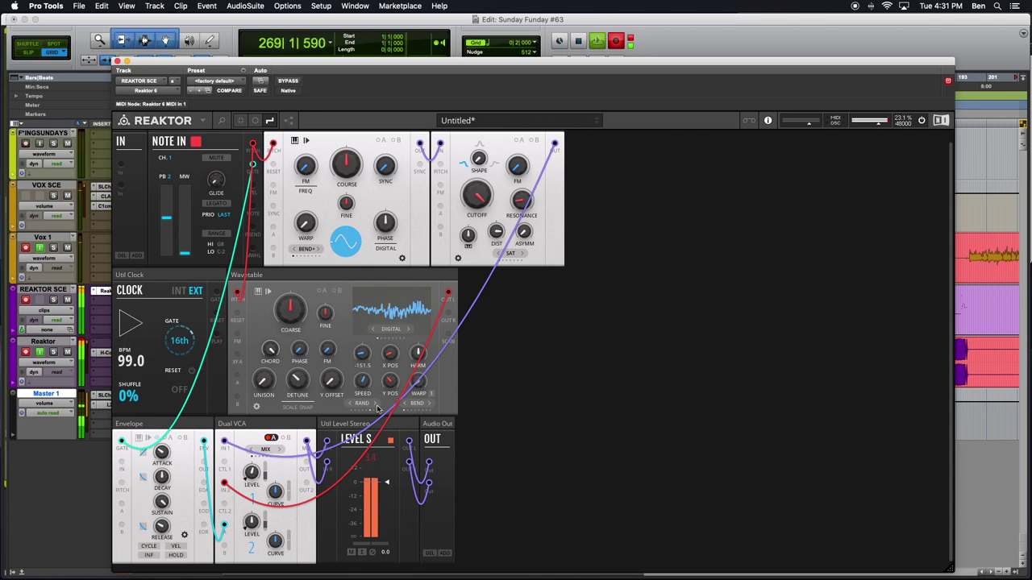
{"action": "left_click_drag", "start_coordinate": [388, 488], "coordinate": [386, 508]}
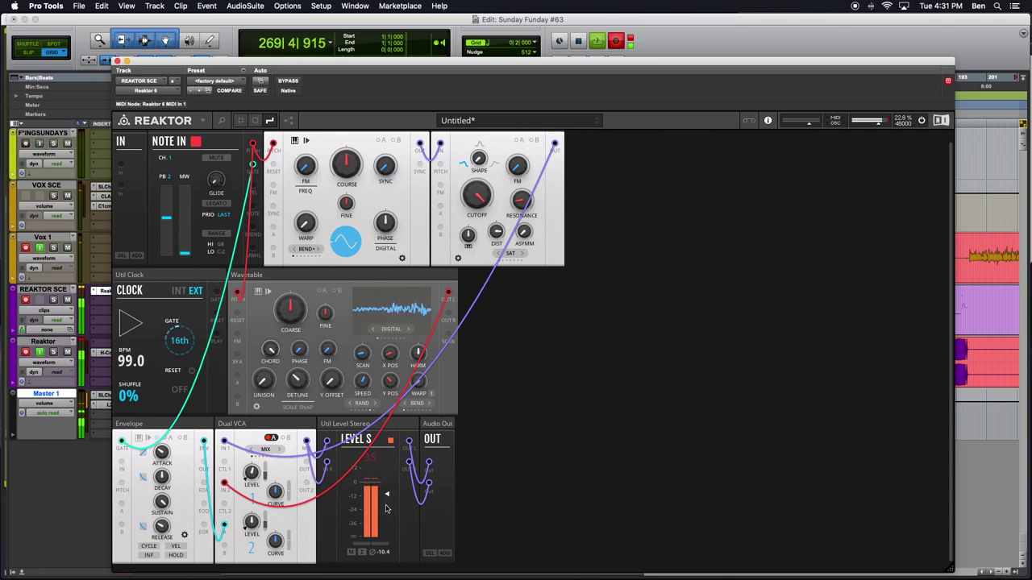
{"action": "left_click", "coordinate": [83, 336]}
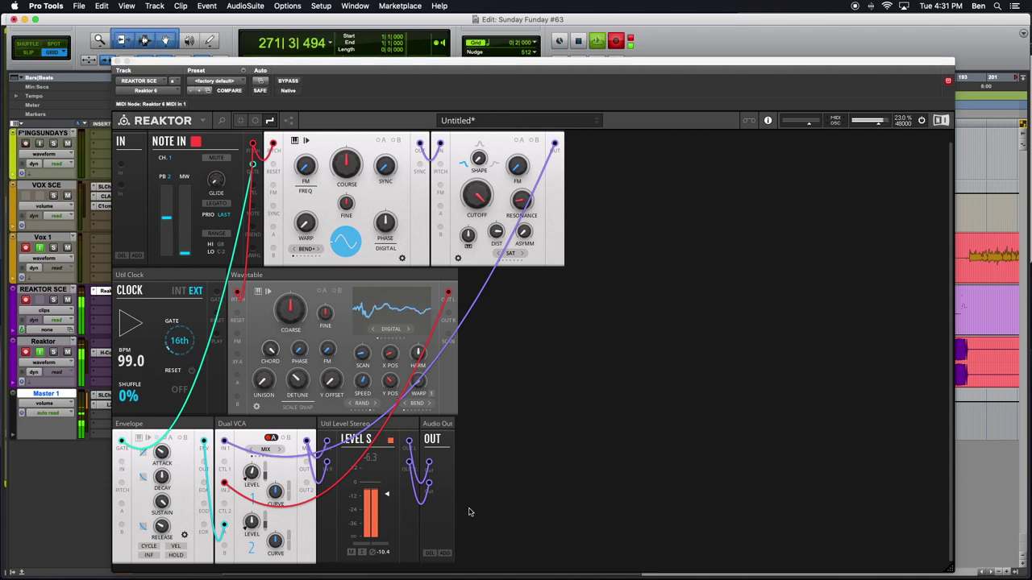
{"action": "left_click", "coordinate": [388, 496]}
{"action": "left_click_drag", "start_coordinate": [388, 495], "coordinate": [387, 505]}
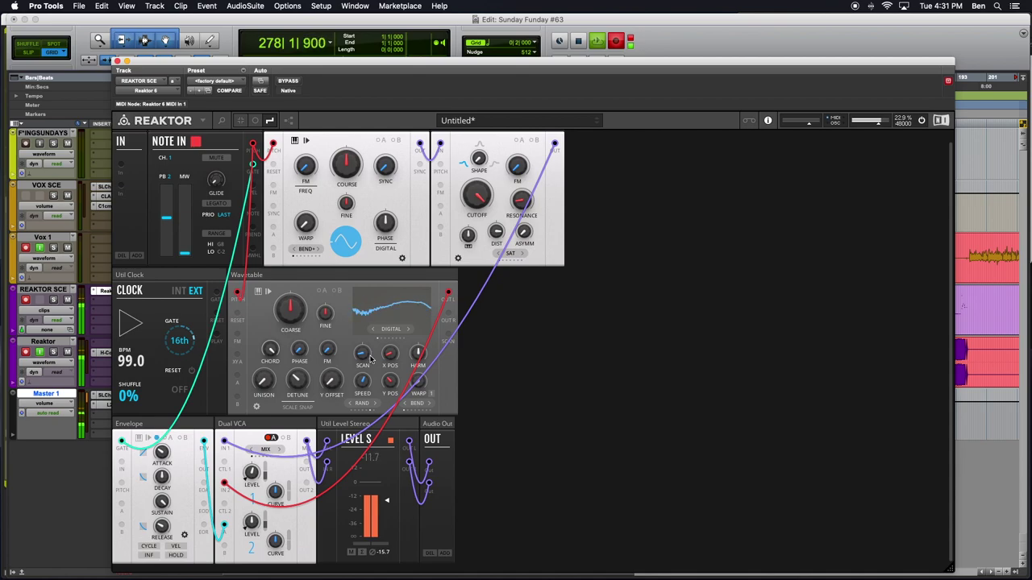
Set the Wavetable's X POS to 14, toggle the VOX SCE track's mute, and enable CYCLE on the Envelope block
{"action": "left_click_drag", "start_coordinate": [390, 357], "coordinate": [387, 350]}
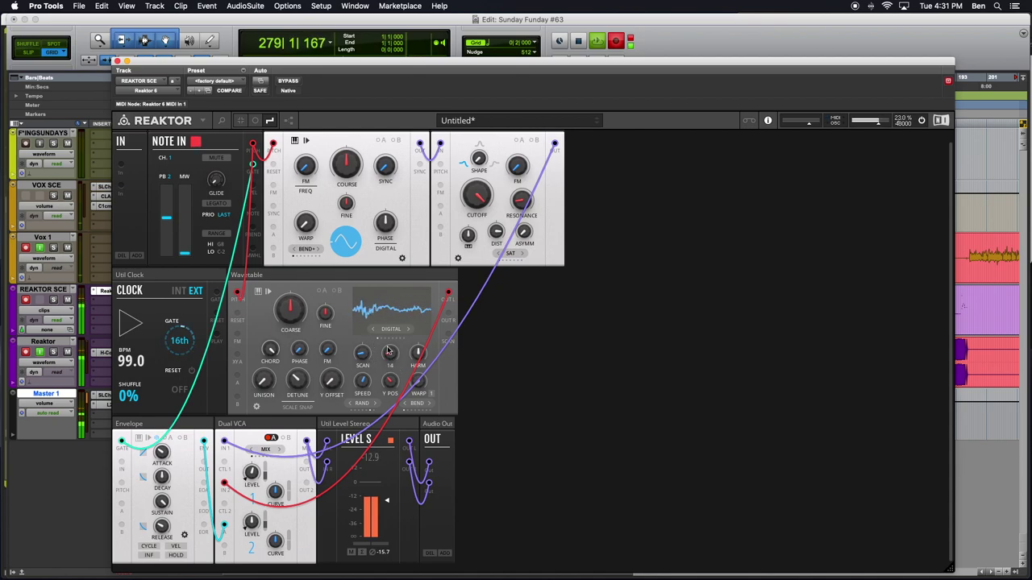
{"action": "left_click", "coordinate": [68, 195]}
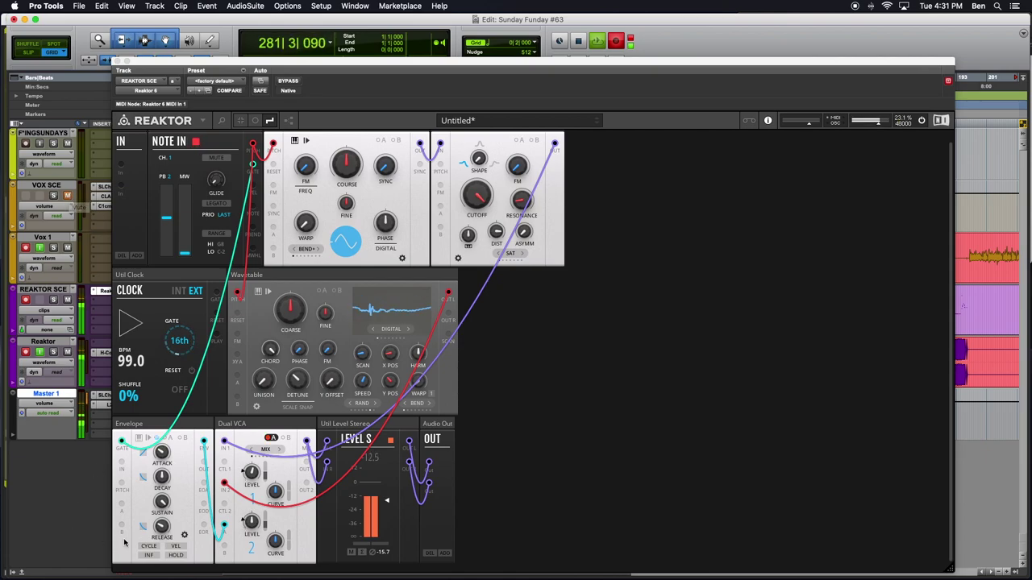
{"action": "left_click", "coordinate": [157, 547]}
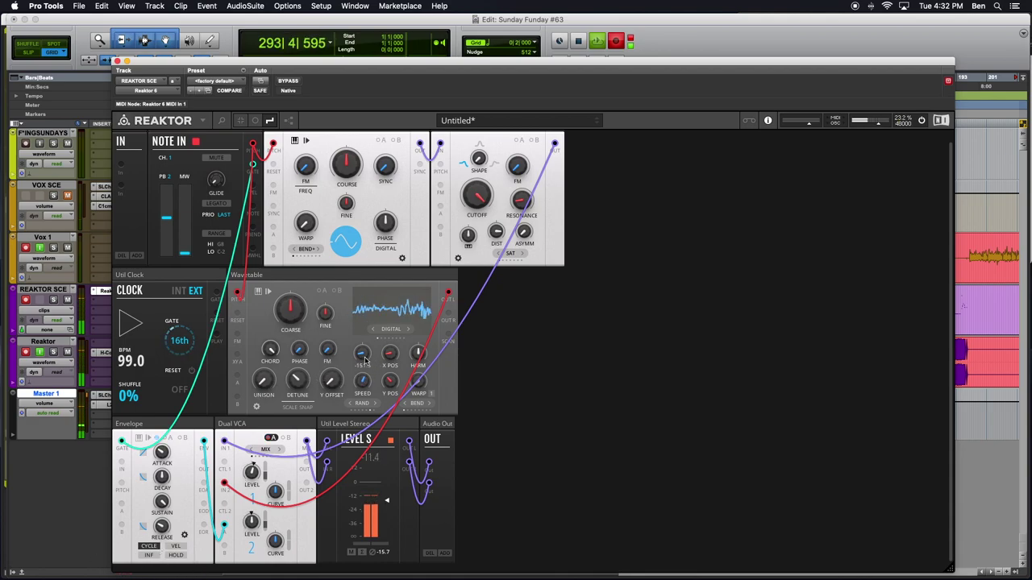
Toggle the VOX SCE track's mute and vary the Wavetable block's SCAN and Y POS amounts
{"action": "left_click", "coordinate": [69, 196]}
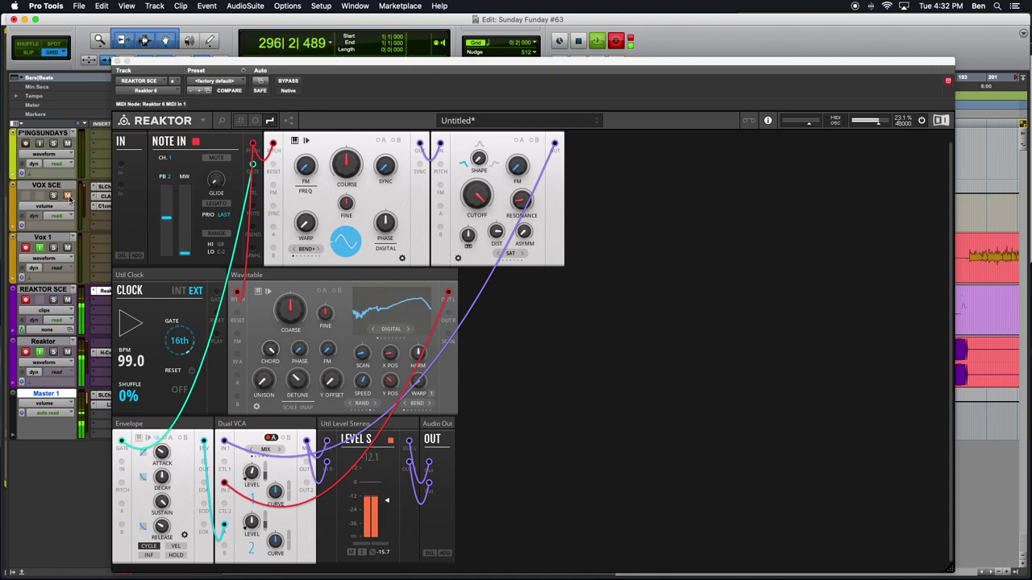
{"action": "left_click", "coordinate": [387, 340]}
{"action": "mouse_move", "coordinate": [388, 340]}
{"action": "left_mouse_down"}
{"action": "mouse_move", "coordinate": [381, 275]}
{"action": "mouse_move", "coordinate": [382, 350]}
{"action": "left_mouse_up"}
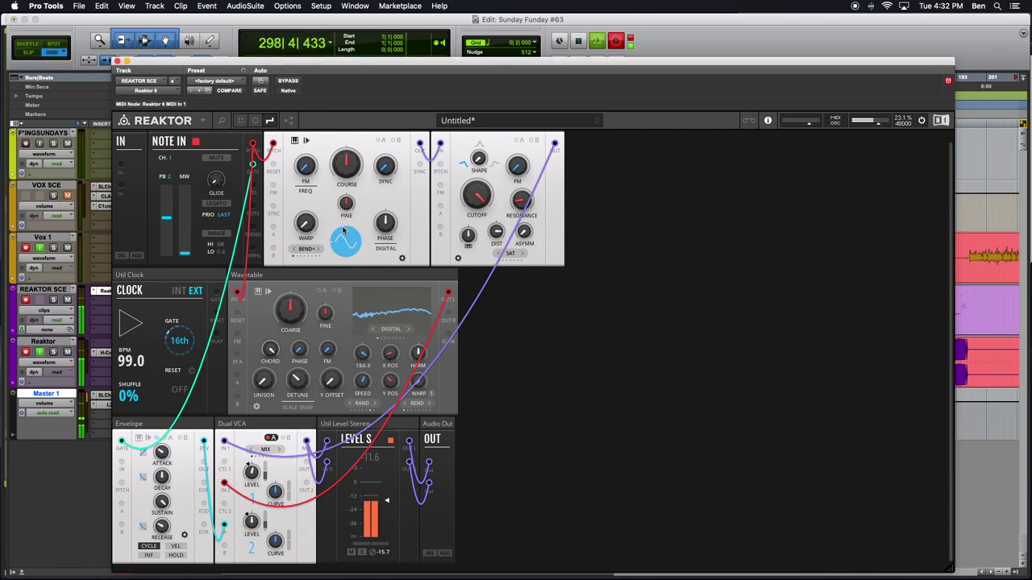
{"action": "left_click_drag", "start_coordinate": [390, 380], "coordinate": [363, 351]}
{"action": "left_click_drag", "start_coordinate": [356, 263], "coordinate": [350, 260]}
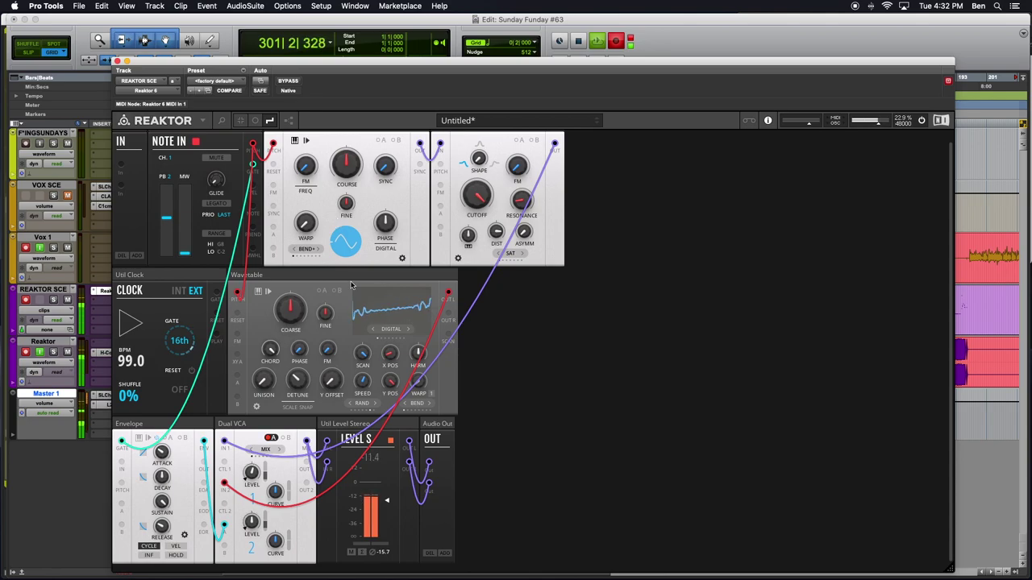
{"action": "left_click_drag", "start_coordinate": [362, 356], "coordinate": [372, 411]}
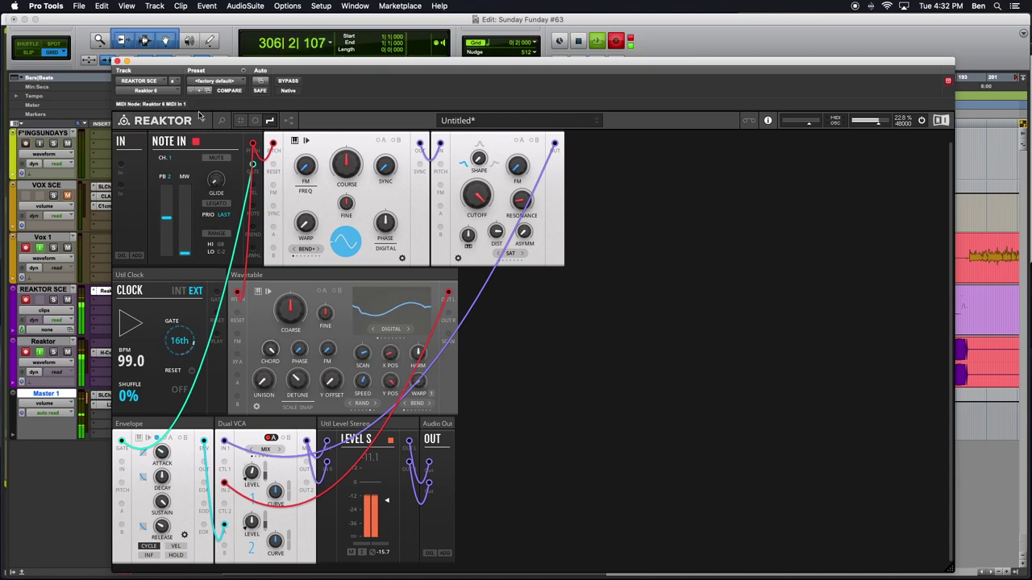
Save the rack as WAEVY.nksr in the My Racks folder
{"action": "left_click", "coordinate": [201, 120]}
{"action": "mouse_move", "coordinate": [219, 137]}
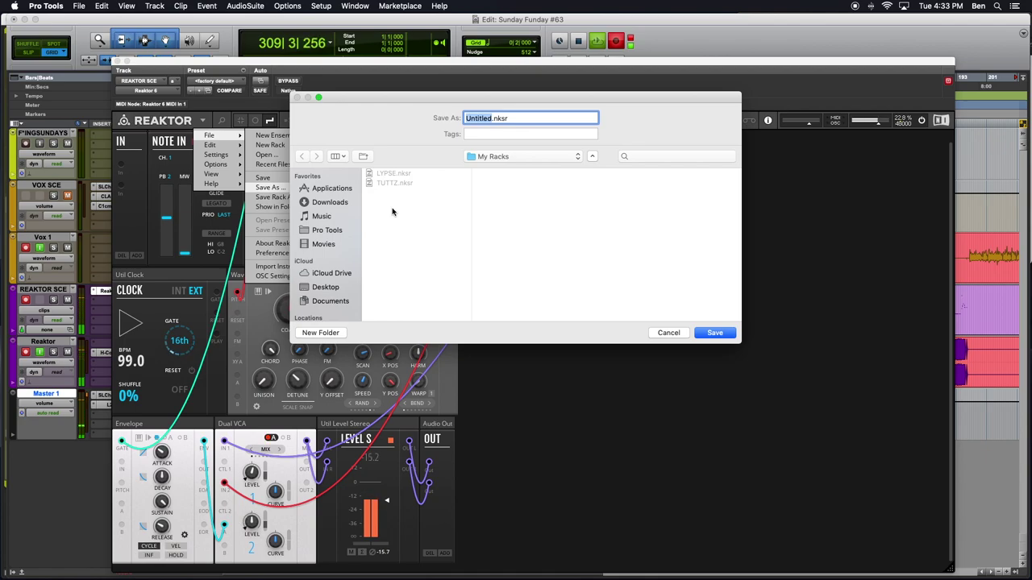
{"action": "type", "text": "WAVVY"}
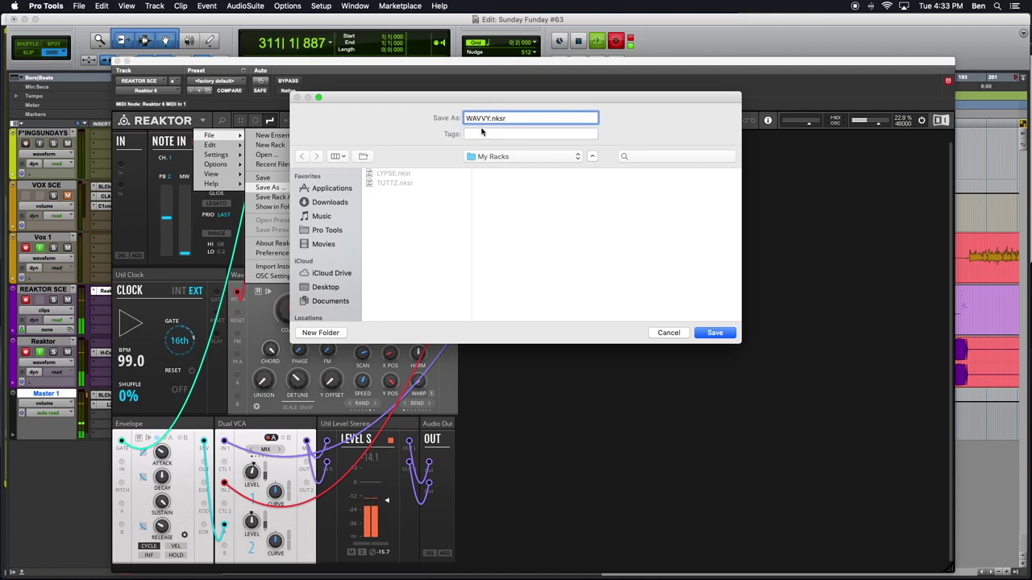
{"action": "left_click", "coordinate": [477, 119]}
{"action": "type", "text": "A"}
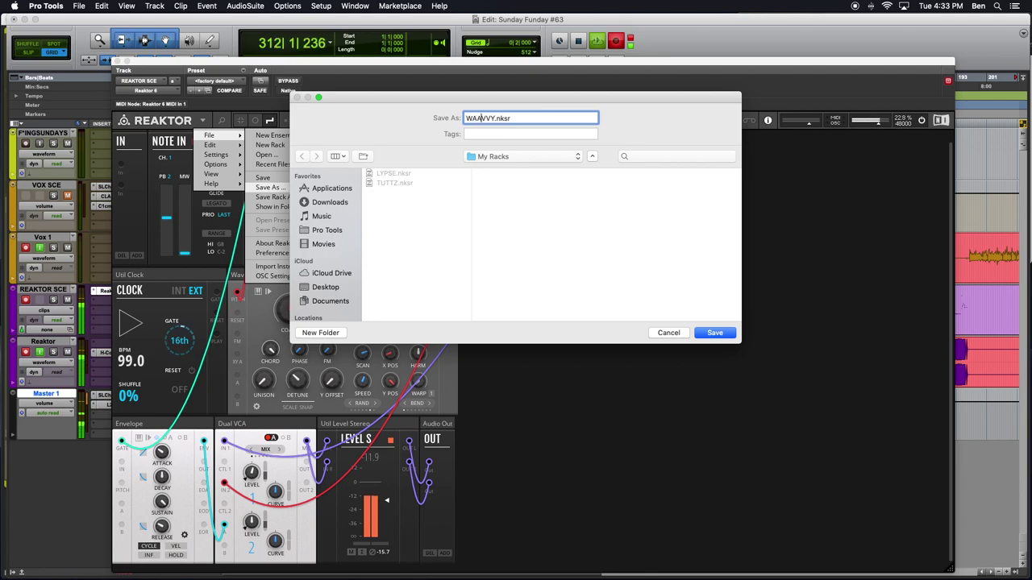
{"action": "key", "text": "Right"}
{"action": "key", "text": "BackSpace"}
{"action": "key", "text": "BackSpace"}
{"action": "type", "text": "E"}
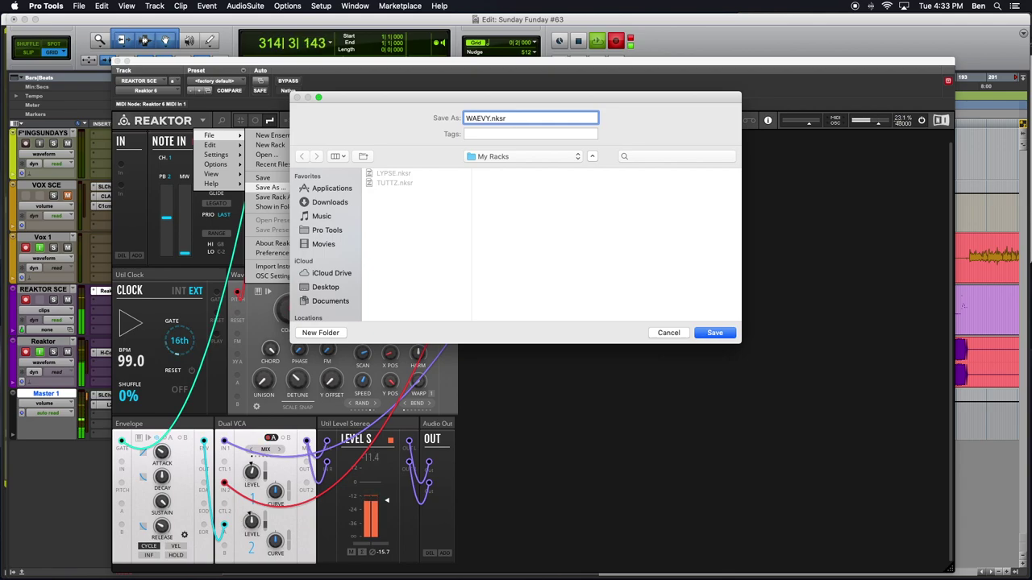
{"action": "left_click", "coordinate": [504, 119]}
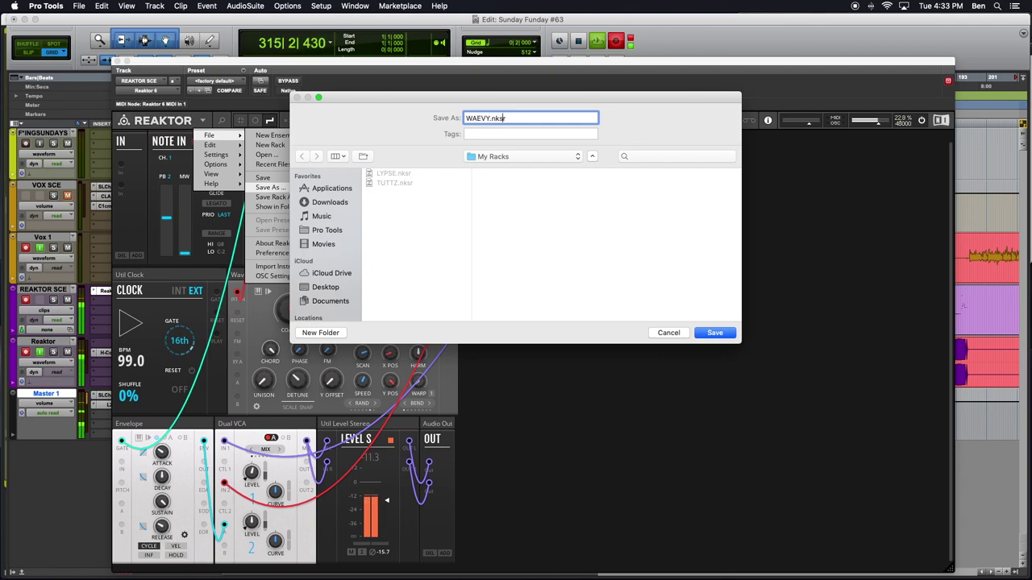
{"action": "left_click", "coordinate": [712, 334]}
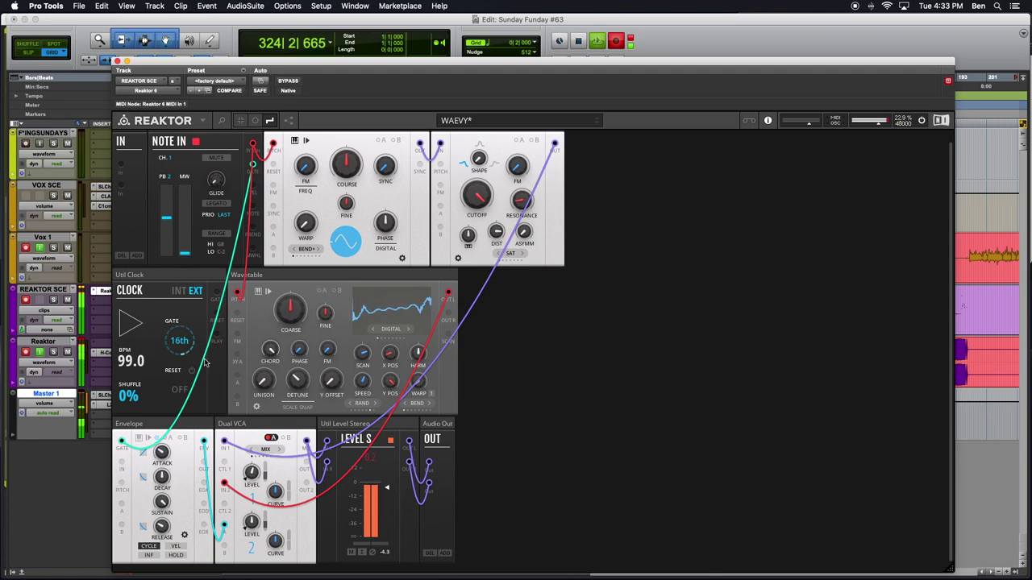
Toggle the VOX SCE track's mute, clear the Reaktor track's clip indicator, and lower the stereo level block to -14.5 dB
{"action": "left_click", "coordinate": [68, 196]}
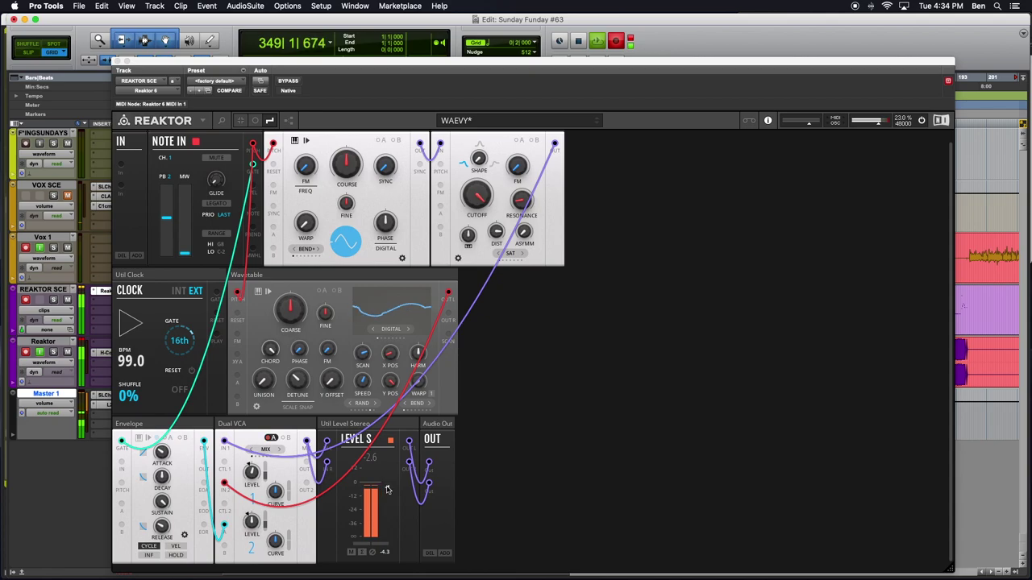
{"action": "left_click_drag", "start_coordinate": [387, 488], "coordinate": [387, 500]}
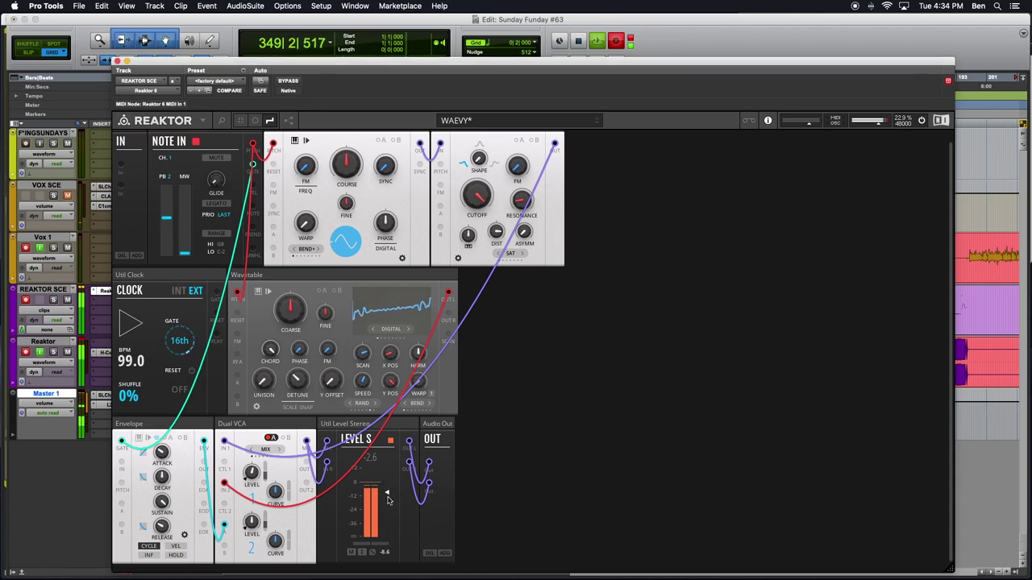
{"action": "left_click", "coordinate": [79, 344]}
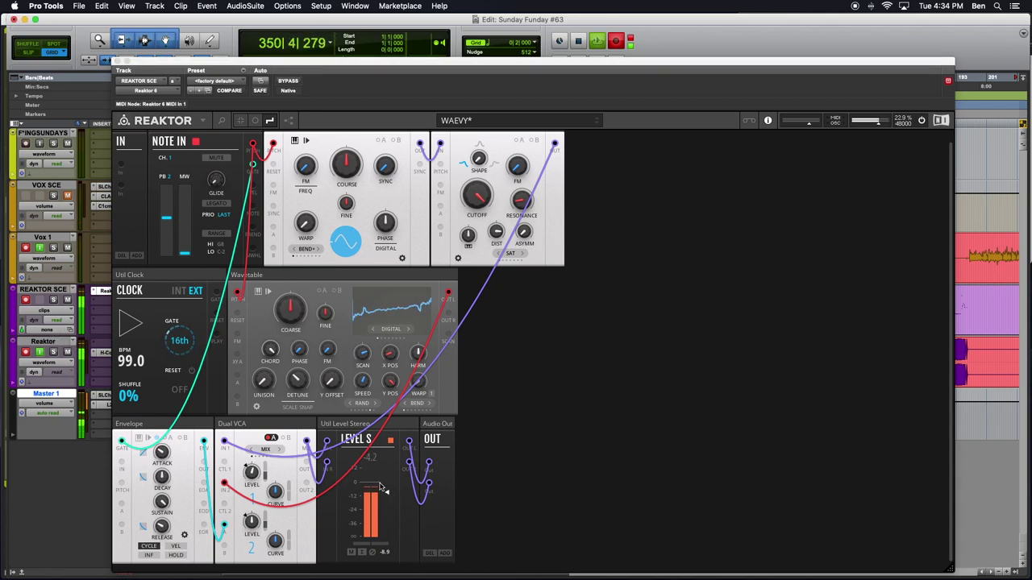
{"action": "left_click_drag", "start_coordinate": [382, 489], "coordinate": [391, 504]}
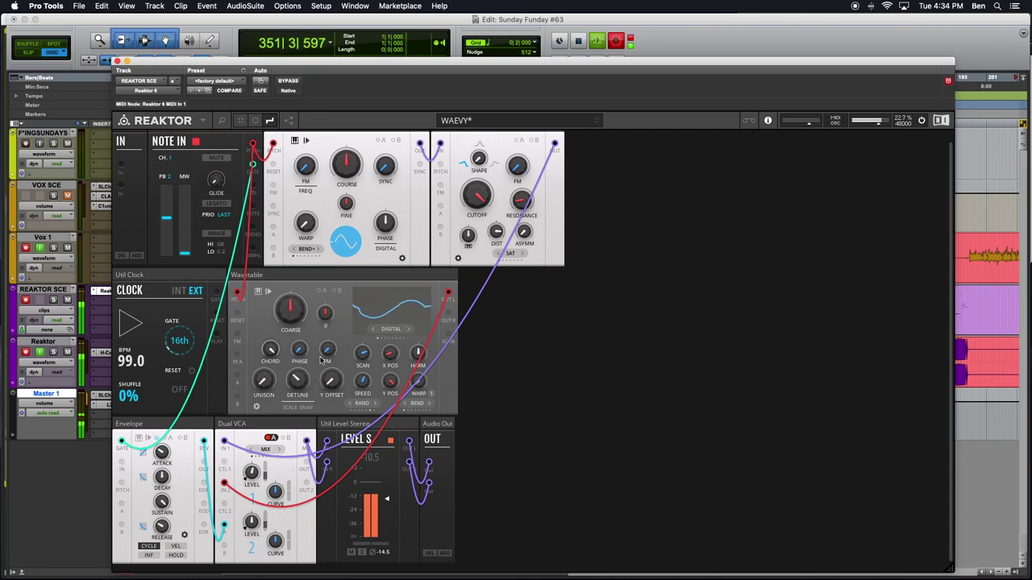
Adjust the Wavetable block's SCAN amount and save the WAEVY rack again
{"action": "left_click_drag", "start_coordinate": [365, 362], "coordinate": [361, 338]}
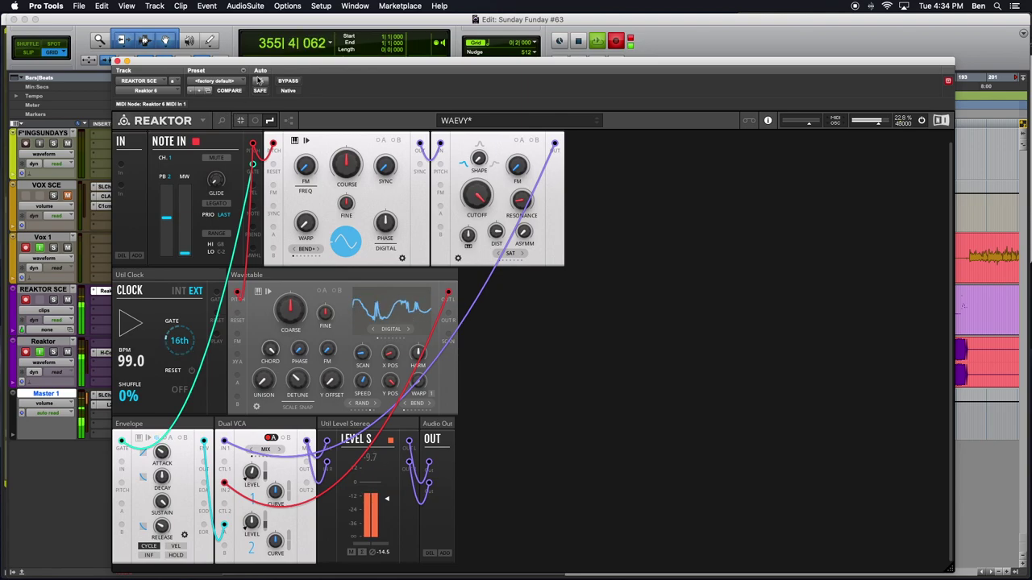
{"action": "left_click", "coordinate": [206, 120]}
{"action": "mouse_move", "coordinate": [212, 141]}
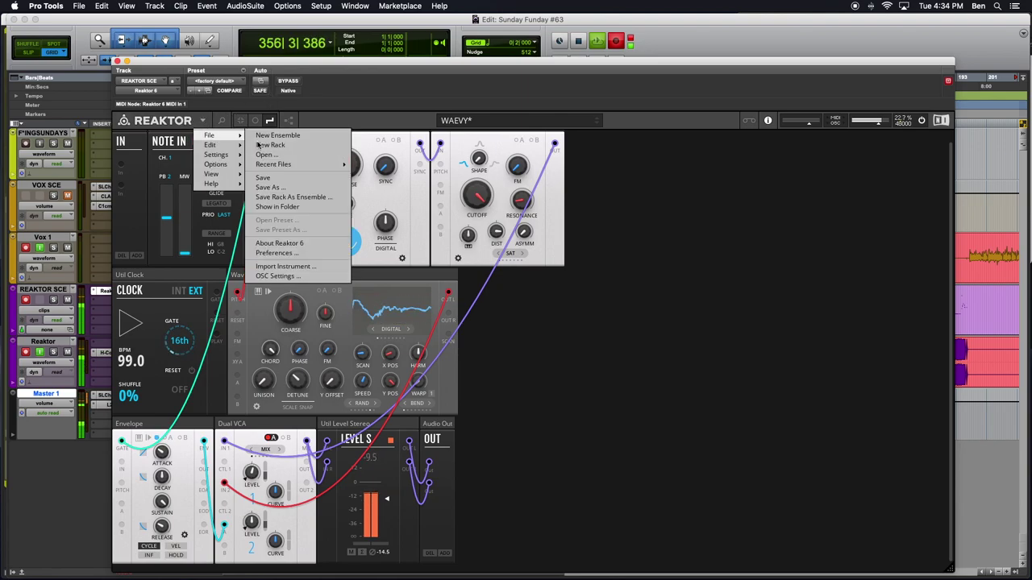
{"action": "left_click", "coordinate": [279, 184]}
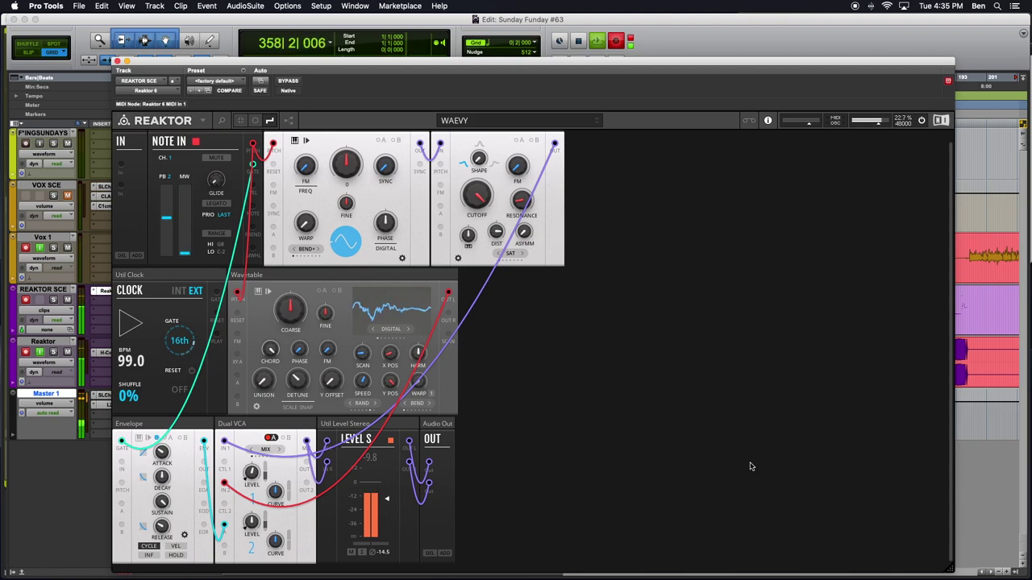
Set the Wavetable block's Y POS to 100
{"action": "left_click_drag", "start_coordinate": [390, 382], "coordinate": [391, 394]}
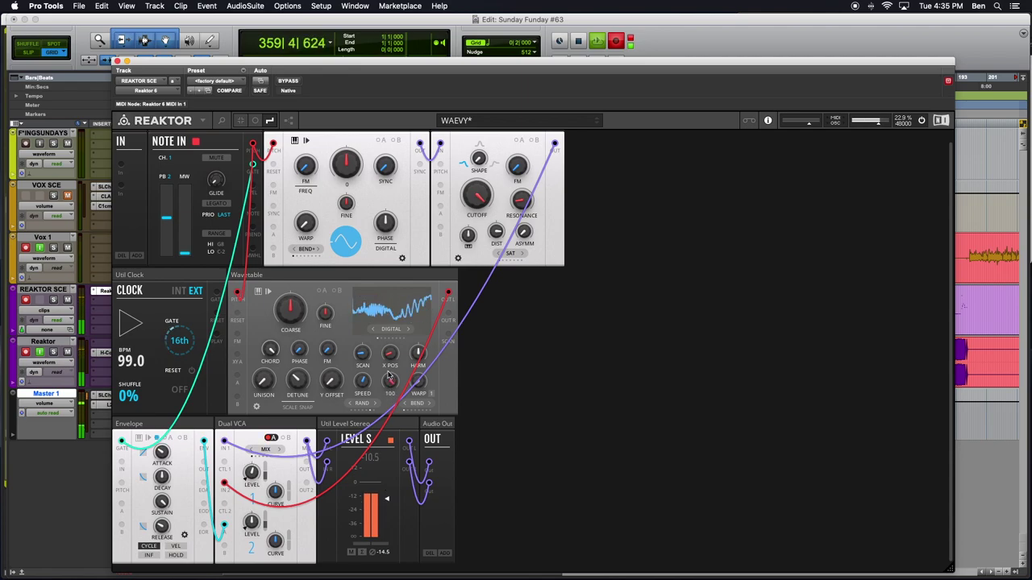